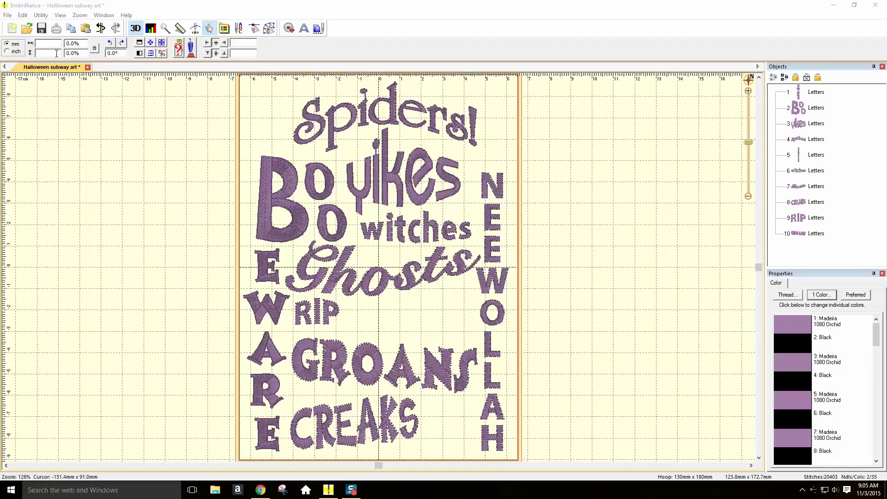
# Open the File menu to begin a new design file
pyautogui.click(8, 15)
# Create the blank Untitled 3 design and add lettering that reads Boo
pyautogui.click(19, 26)
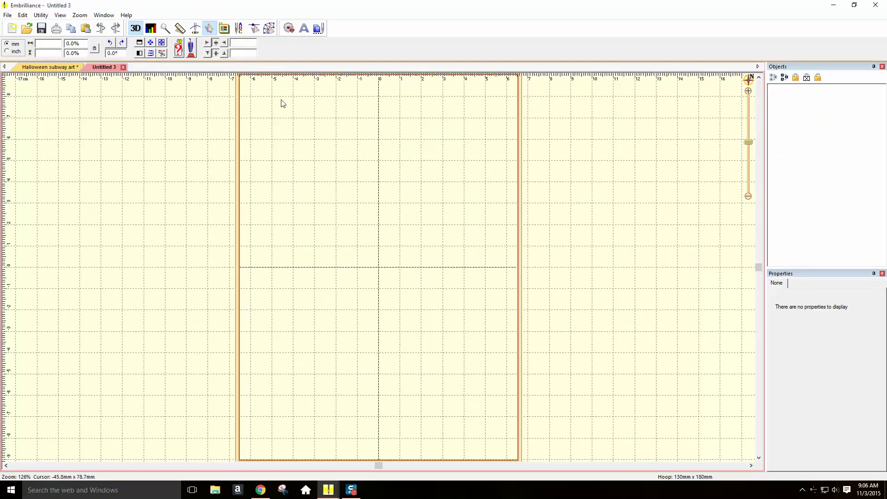
pyautogui.click(303, 31)
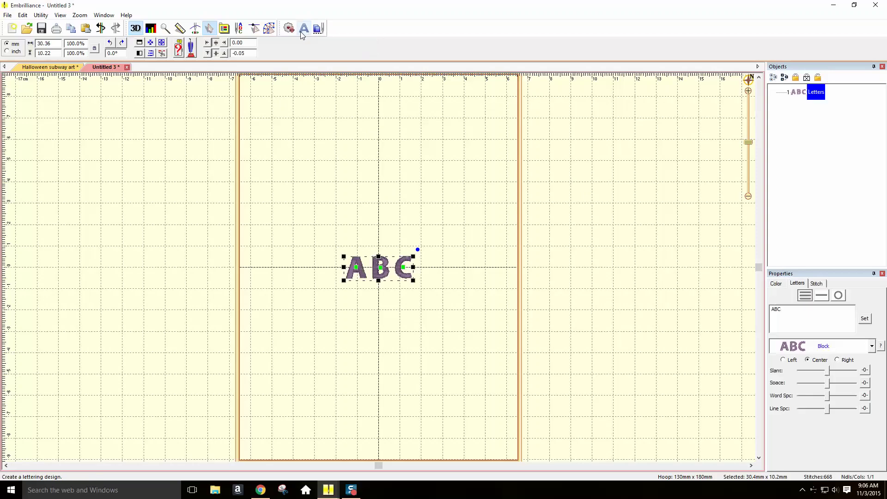
pyautogui.click(788, 309)
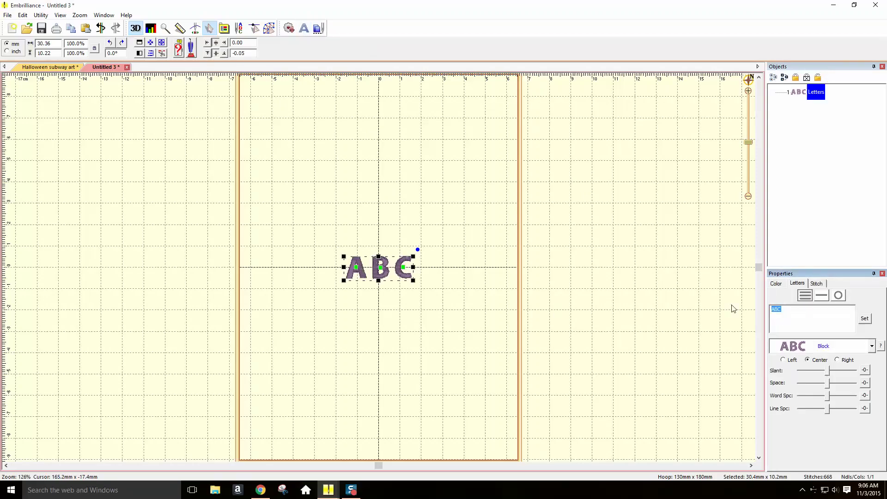
pyautogui.write('Boo')
# Give Boo the Comedy font and Square Left quick style, placed at the hoop's upper left
pyautogui.click(872, 346)
pyautogui.click(855, 412)
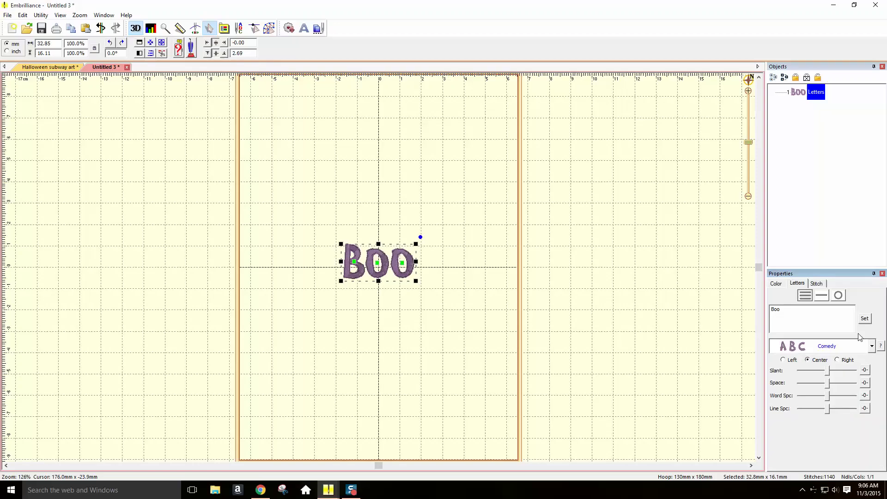
pyautogui.click(822, 296)
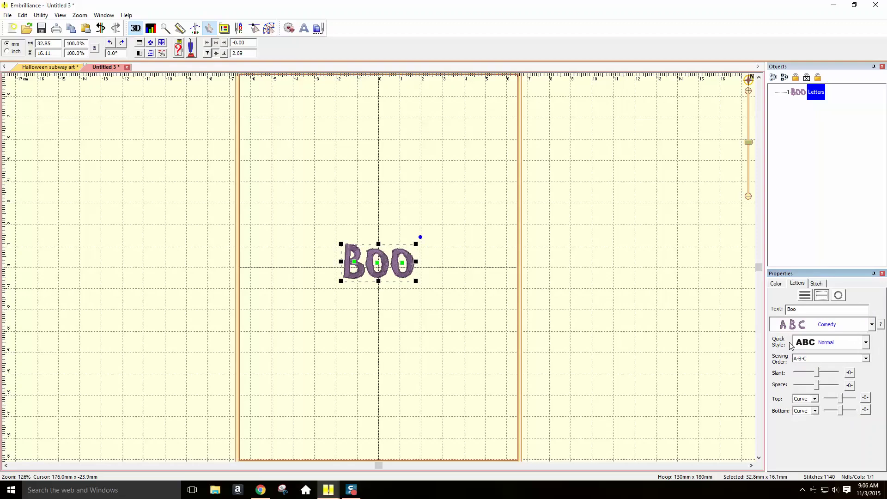
pyautogui.click(866, 343)
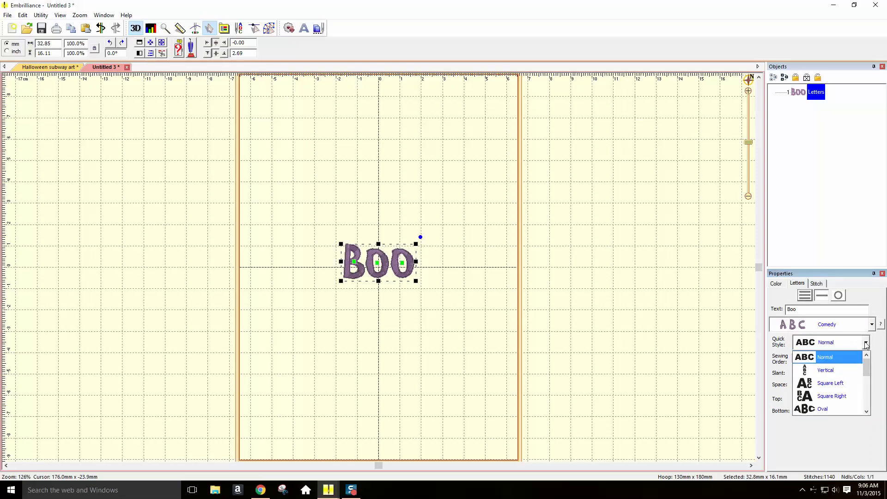
pyautogui.click(855, 383)
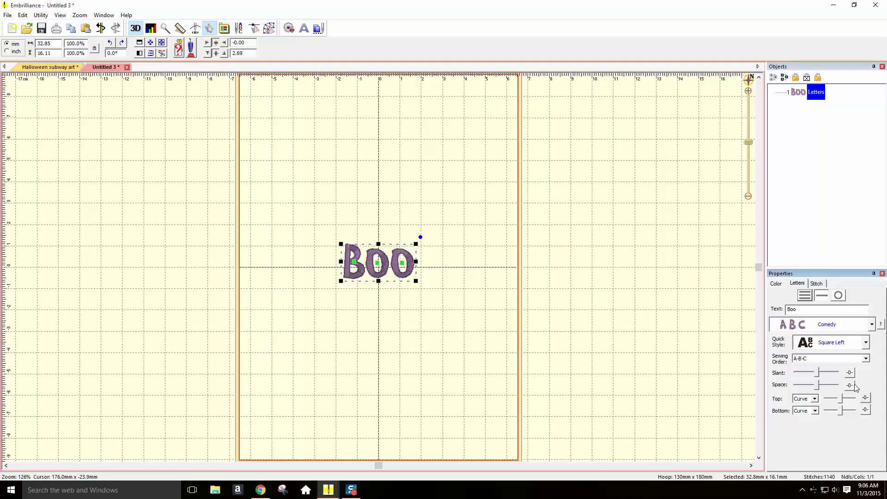
pyautogui.moveTo(366, 246); pyautogui.dragTo(279, 192)
# Add a second lettering object with the text eware
pyautogui.click(296, 129)
pyautogui.click(304, 28)
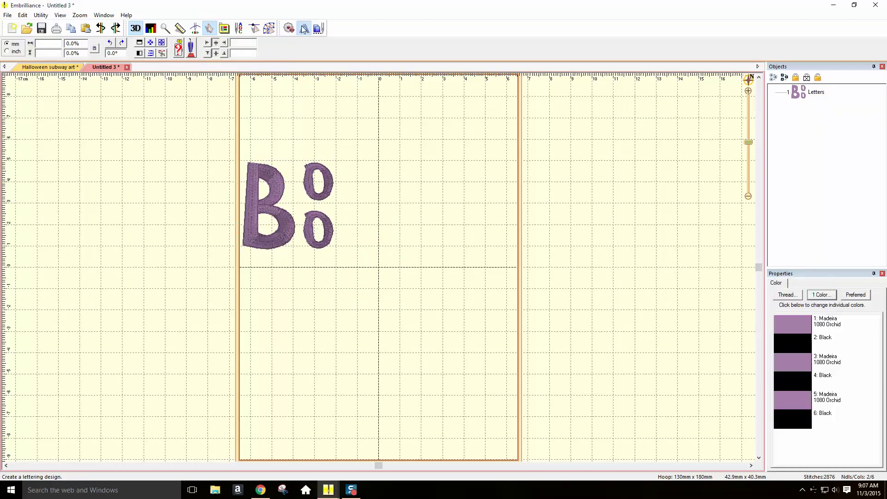
pyautogui.moveTo(803, 311); pyautogui.dragTo(769, 309)
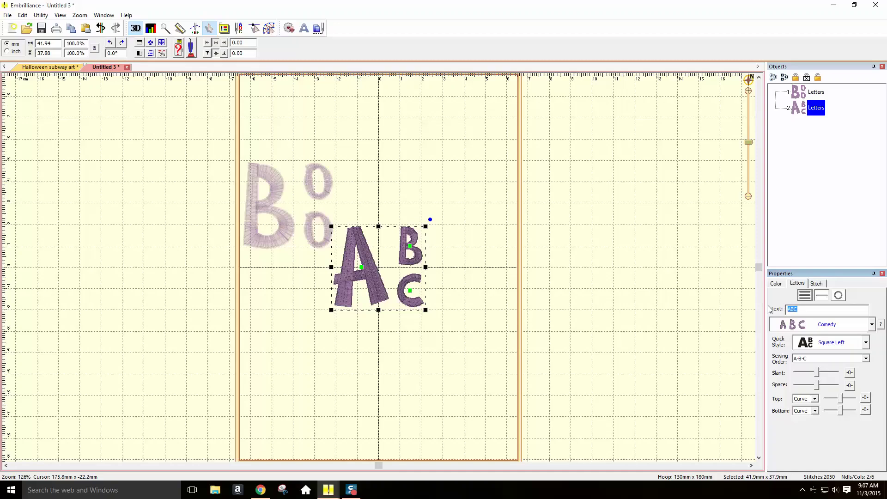
pyautogui.write('eware')
# Set eware to the Jazz font with Vertical quick style, placed under the big B
pyautogui.click(872, 325)
pyautogui.click(835, 352)
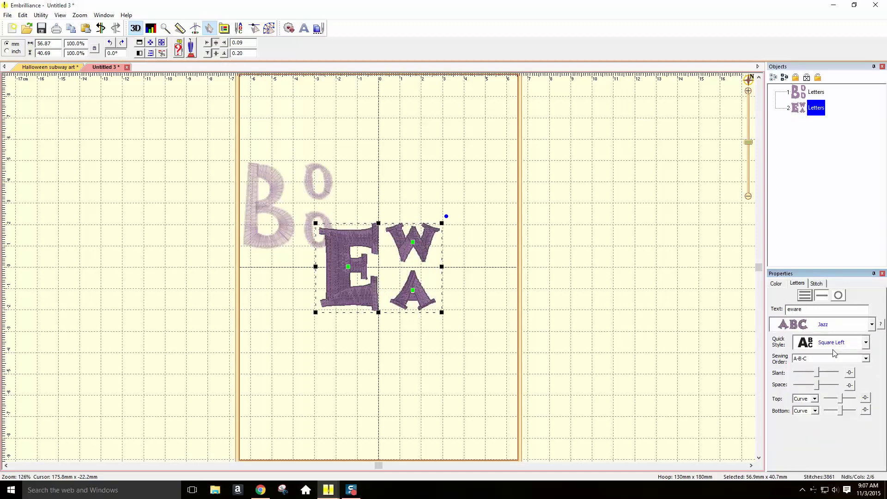
pyautogui.click(865, 342)
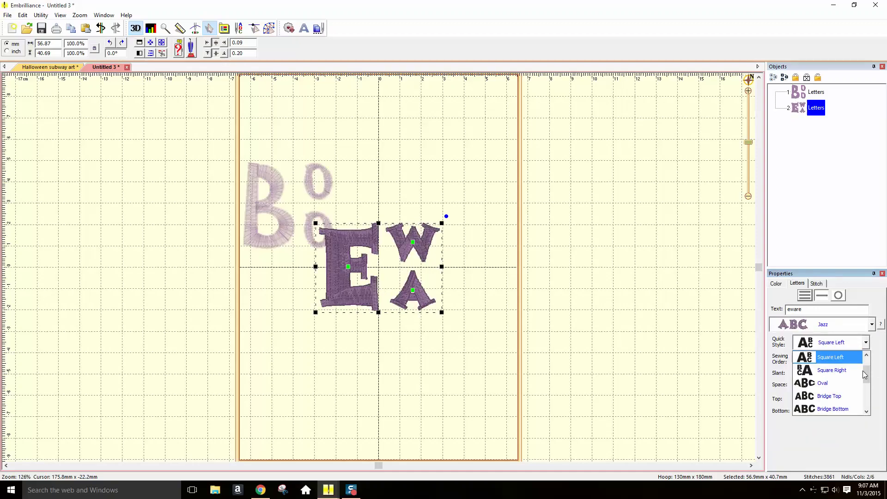
pyautogui.scroll(-3, 865, 374)
pyautogui.click(847, 370)
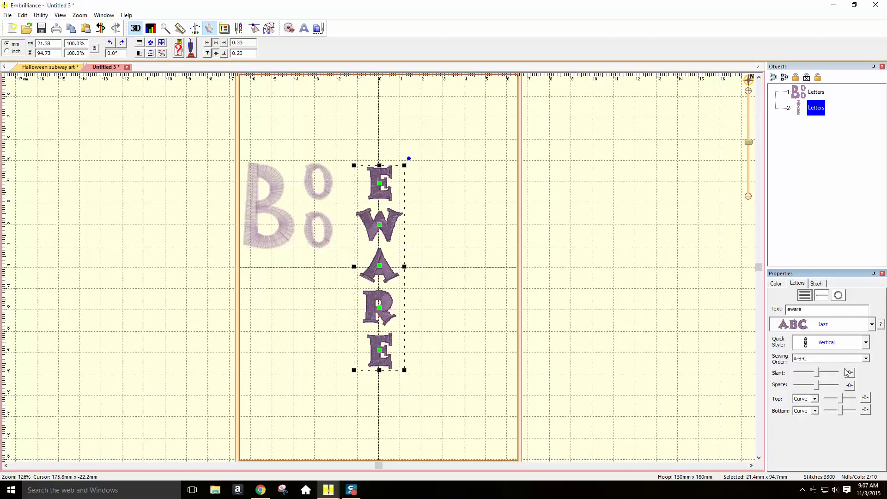
pyautogui.moveTo(386, 225); pyautogui.dragTo(269, 312)
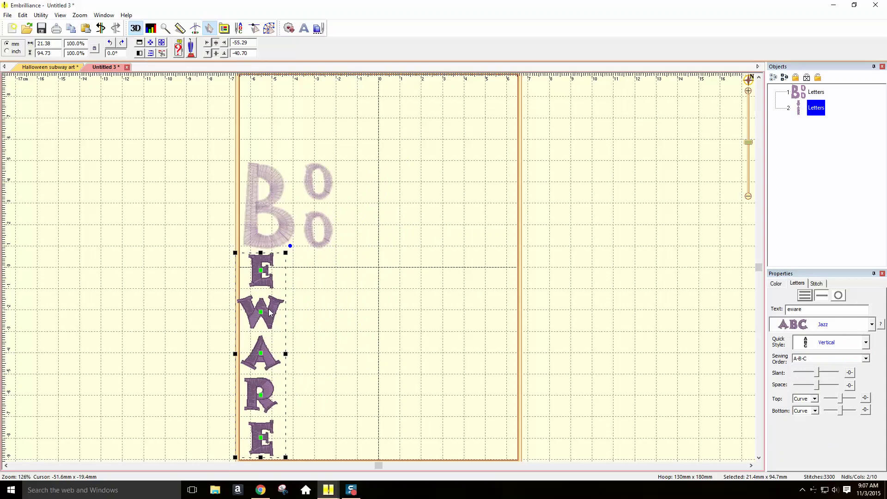
# Add a third lettering object reading HALLOWEEN
pyautogui.click(447, 217)
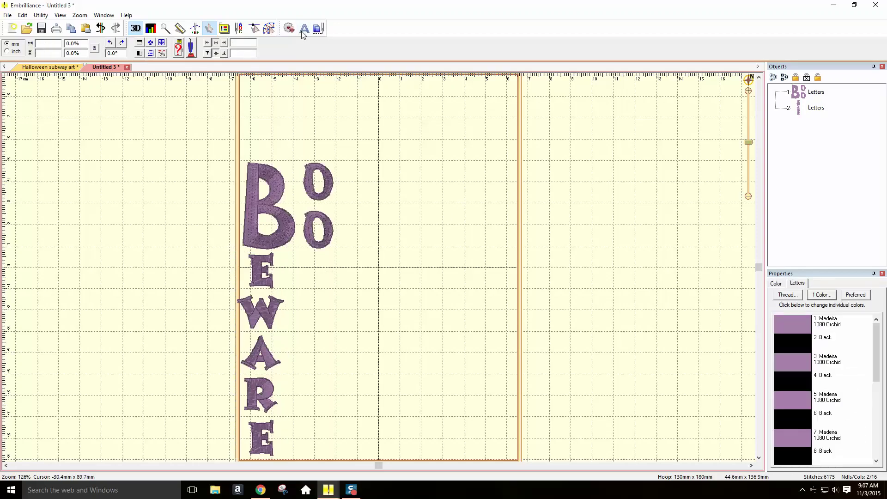
pyautogui.click(303, 29)
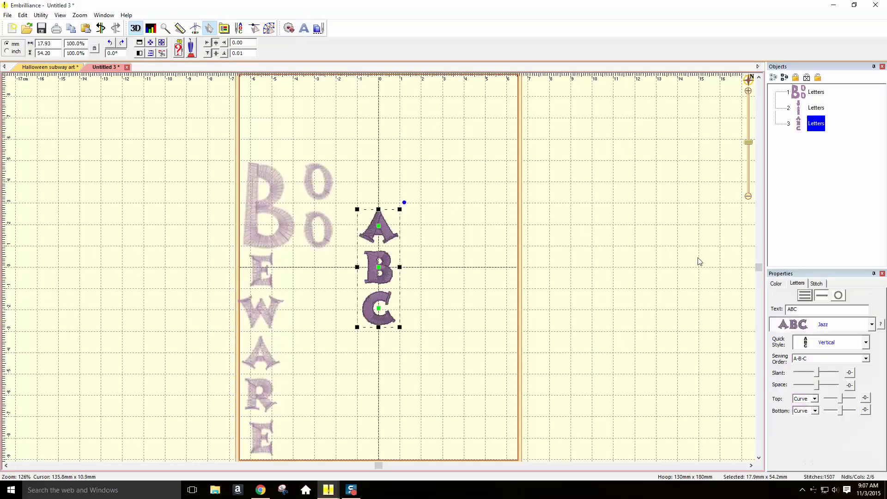
pyautogui.doubleClick(810, 309)
pyautogui.write('H')
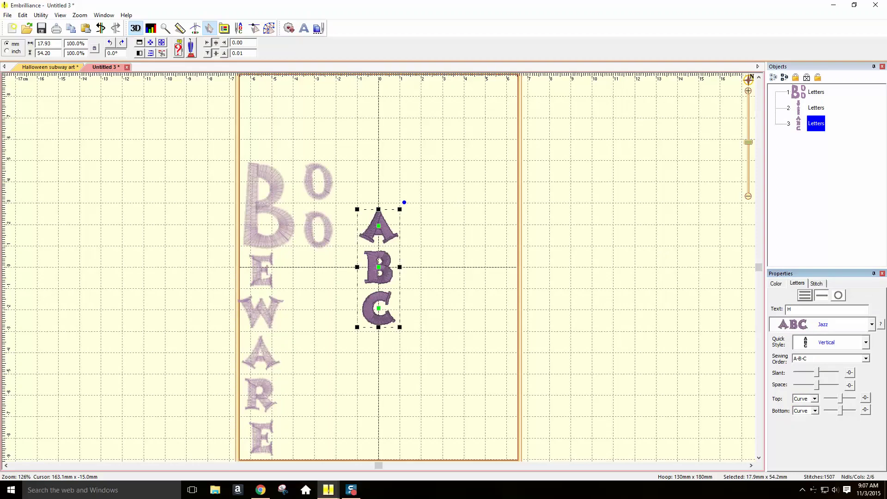
pyautogui.write('ALLOWEEN')
# Switch HALLOWEEN to the Block font and move the column to the hoop's right edge
pyautogui.click(873, 325)
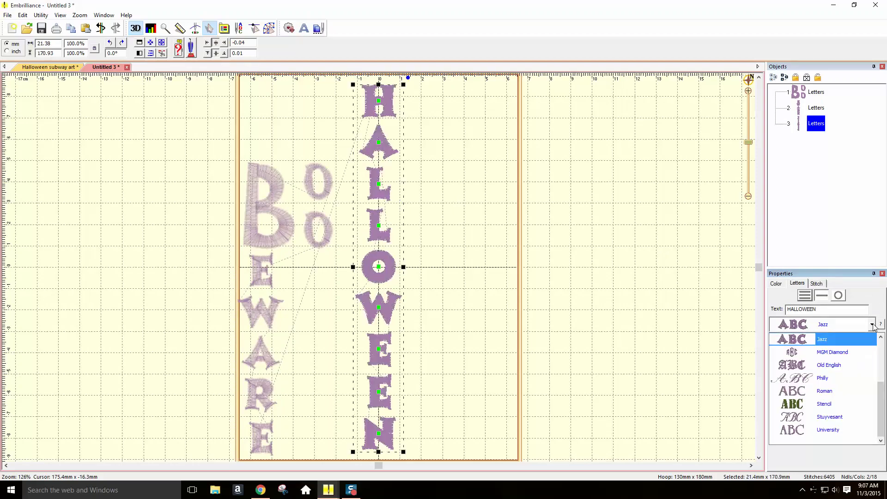
pyautogui.scroll(2, 883, 396)
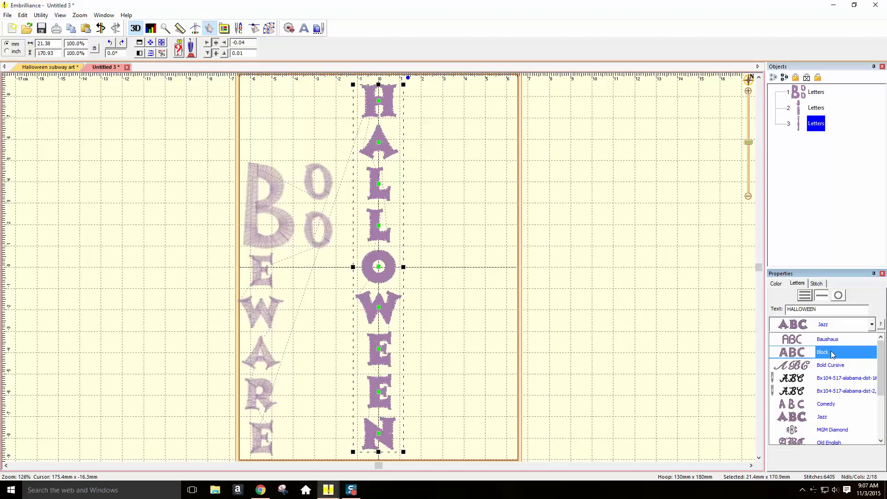
pyautogui.click(832, 354)
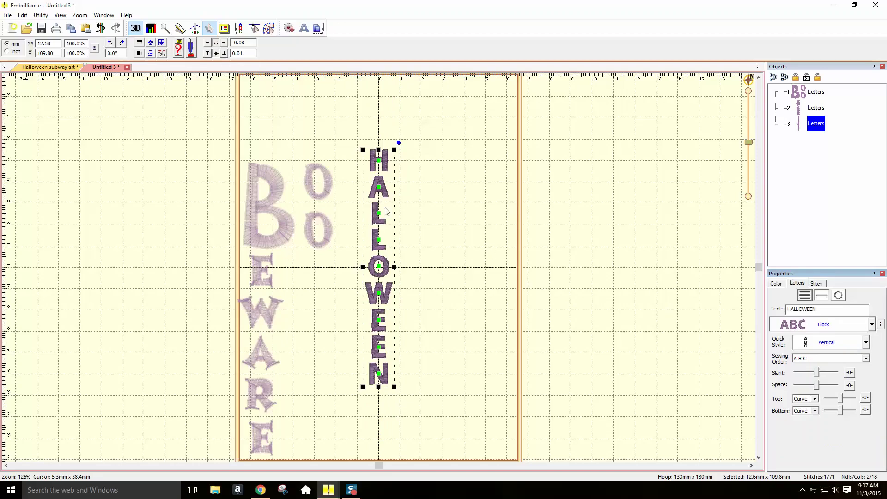
pyautogui.moveTo(378, 223); pyautogui.dragTo(493, 289)
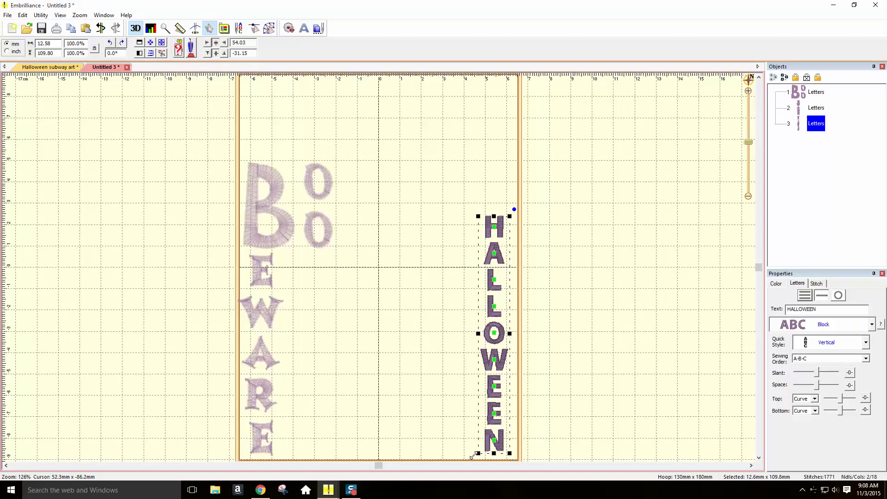
# Change the EWARE lettering's sewing order from A-B-C to C-B-A
pyautogui.click(258, 428)
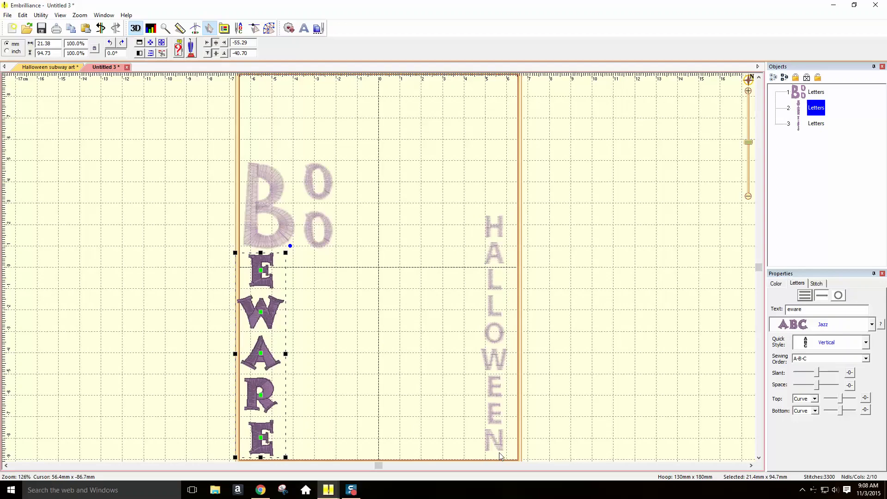
pyautogui.click(866, 359)
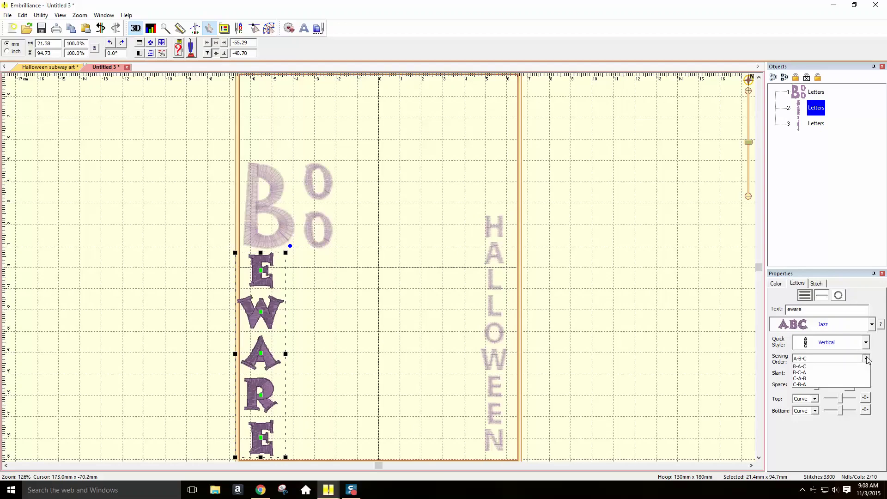
pyautogui.click(846, 398)
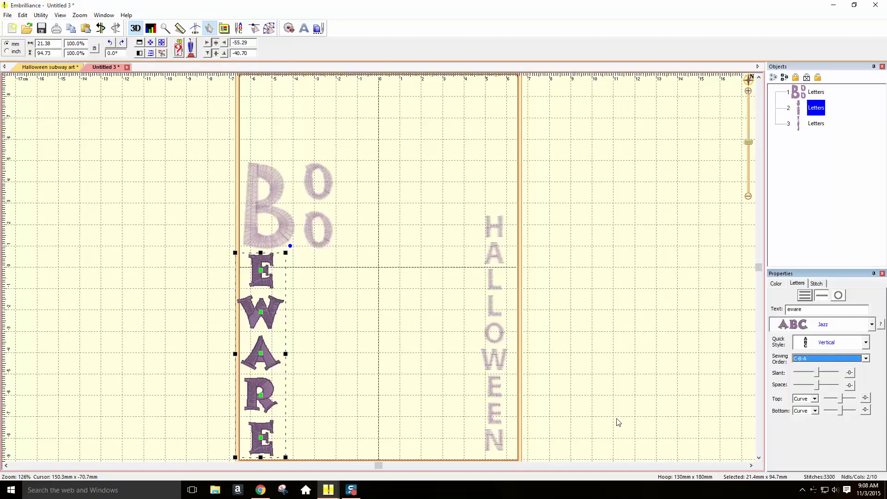
pyautogui.click(604, 373)
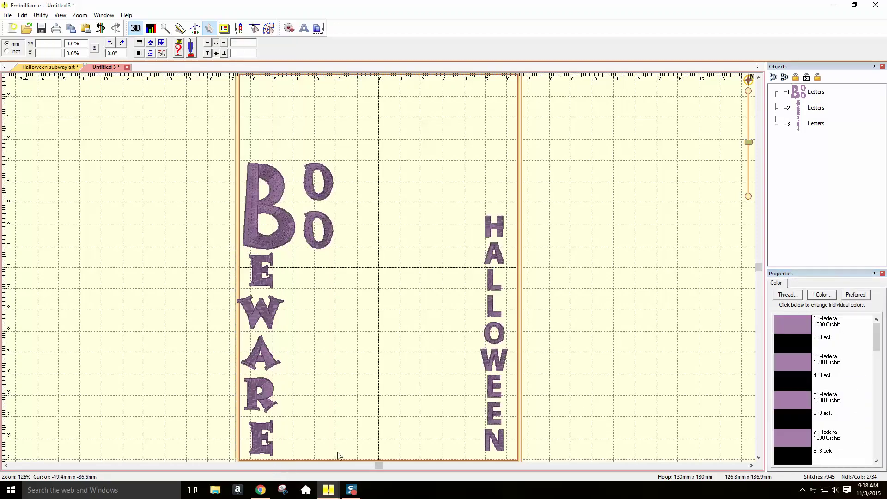
pyautogui.click(272, 449)
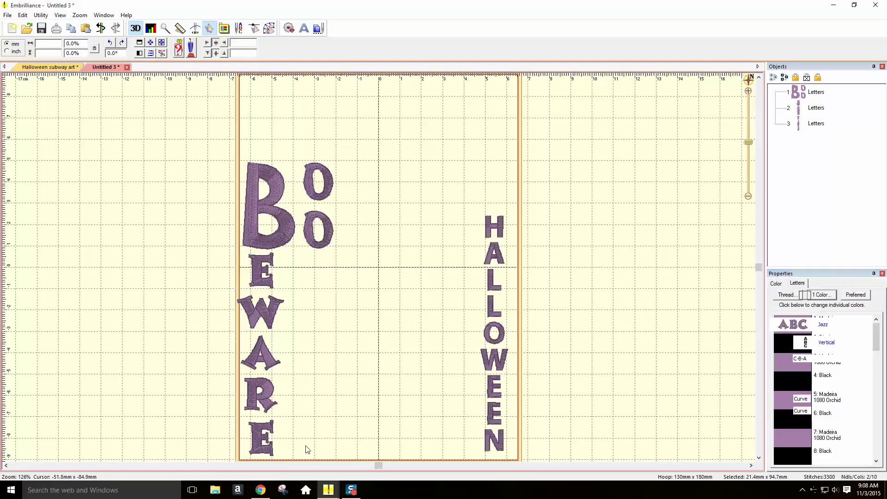
pyautogui.click(505, 449)
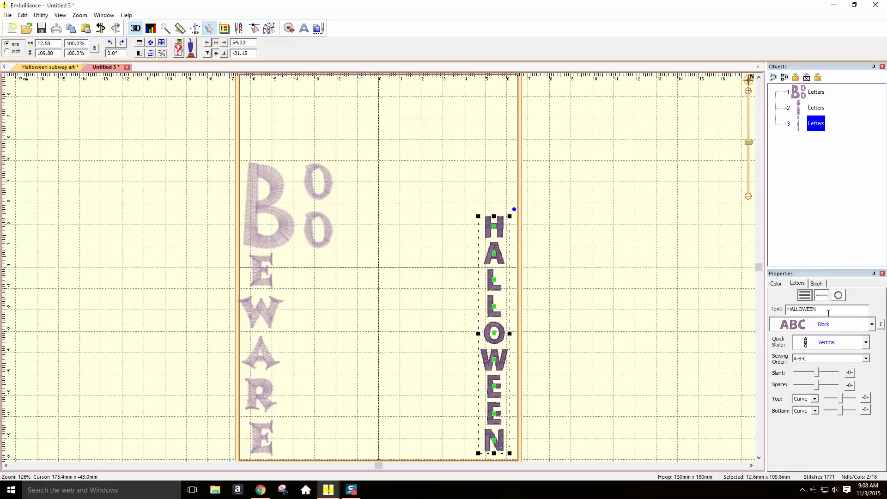
# Replace the right-hand column's text with NEEWOLLAH and deselect it
pyautogui.moveTo(826, 309); pyautogui.dragTo(789, 311)
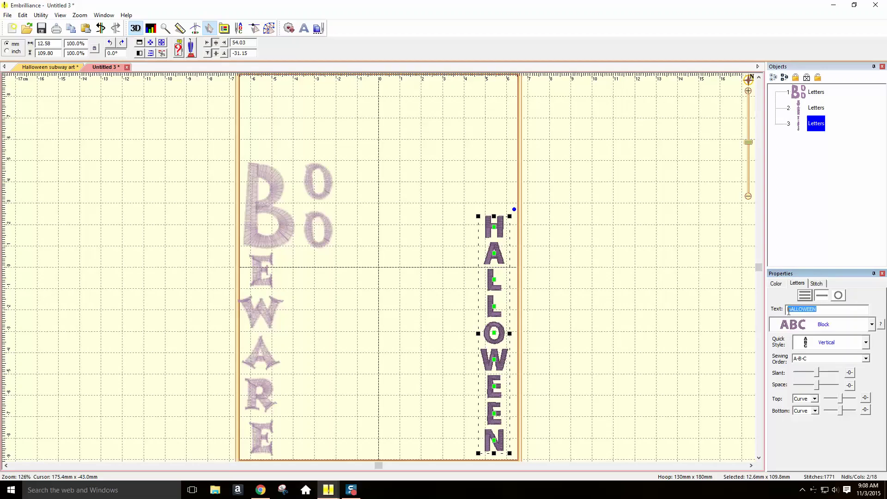
pyautogui.write('n')
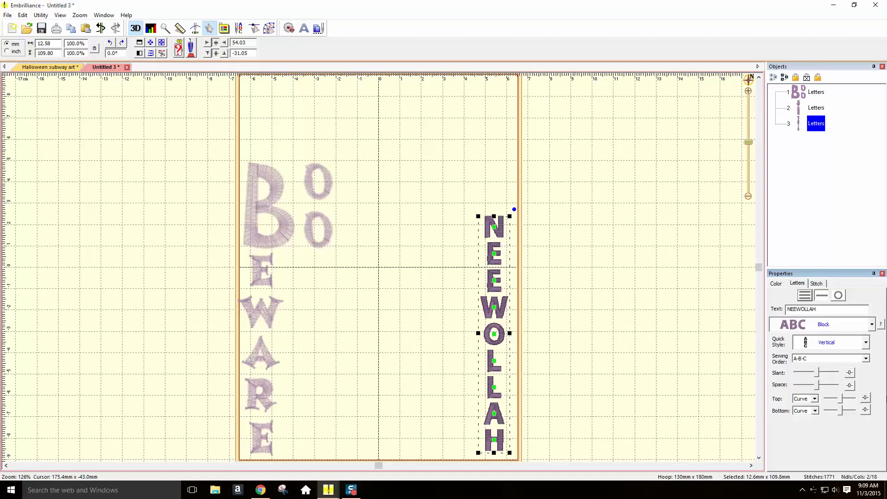
pyautogui.click(394, 132)
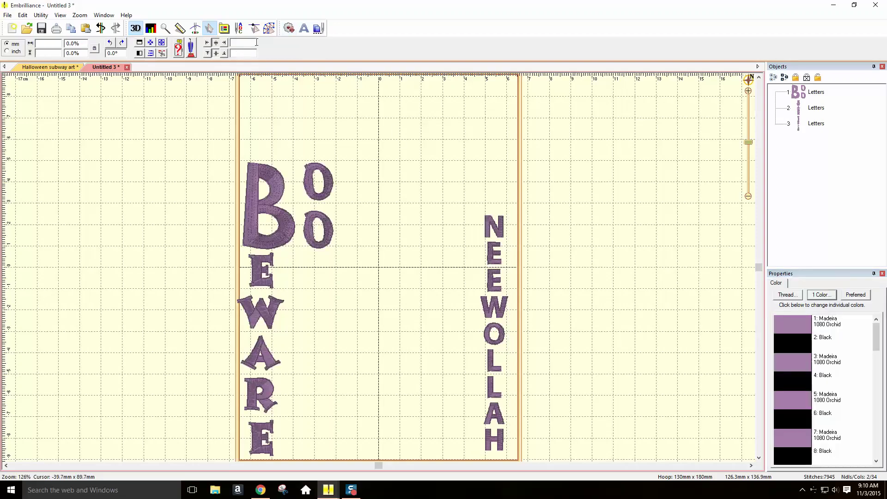
# Add new lettering reading Spiders! with the Bridge Up quick style
pyautogui.click(304, 31)
pyautogui.click(809, 310)
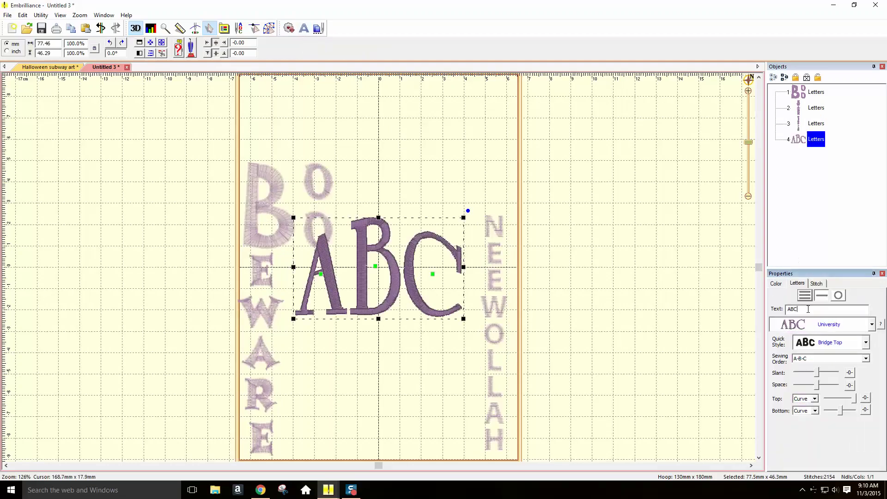
pyautogui.doubleClick(808, 309)
pyautogui.write('Spiders!')
pyautogui.click(865, 343)
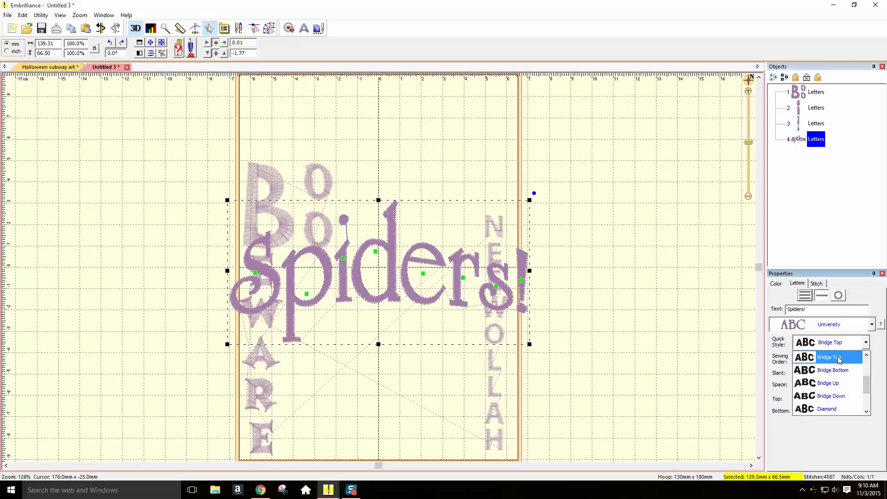
pyautogui.click(839, 387)
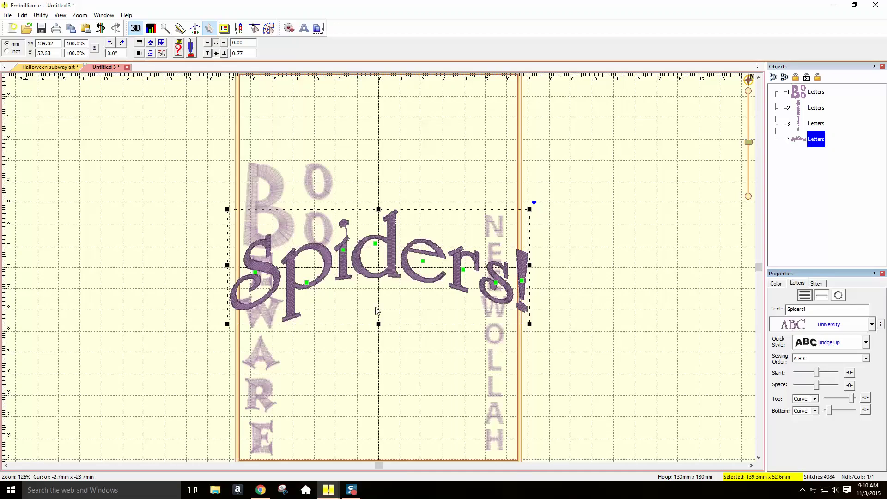
# Move Spiders! to the top of the hoop and scale it down to about 85.9%
pyautogui.moveTo(395, 257); pyautogui.dragTo(400, 121)
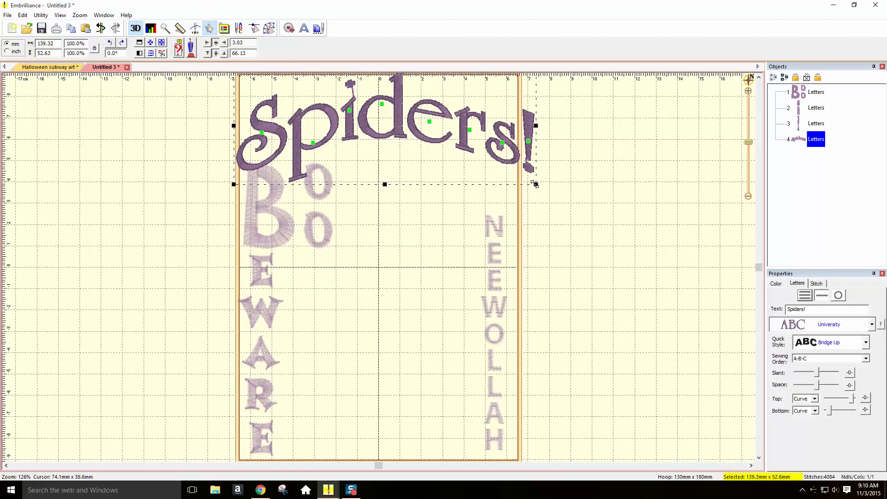
pyautogui.moveTo(535, 184); pyautogui.dragTo(493, 170)
pyautogui.moveTo(378, 113); pyautogui.dragTo(391, 110)
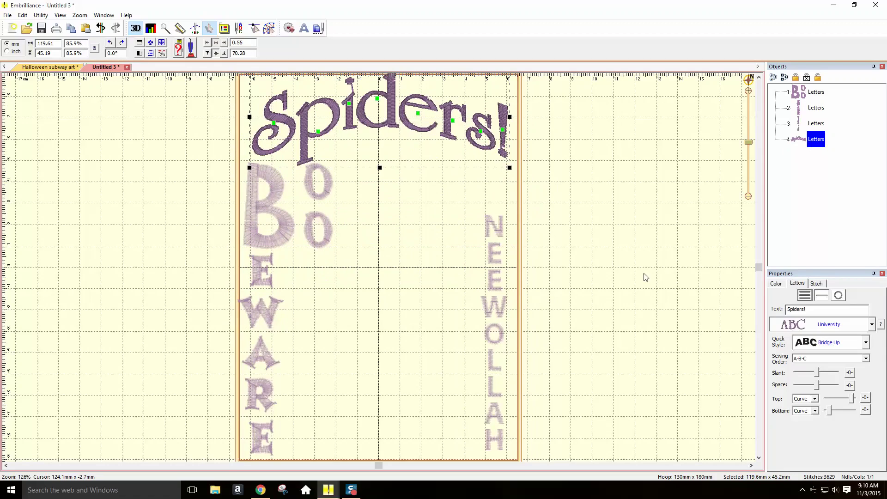
pyautogui.click(430, 262)
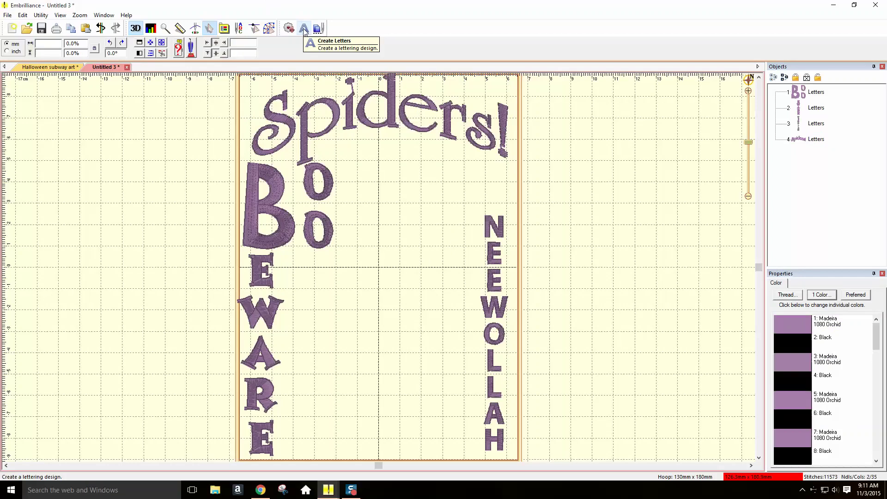
# Add new lettering reading yikes in the Bauhaus font with the Bridge Top style
pyautogui.click(304, 29)
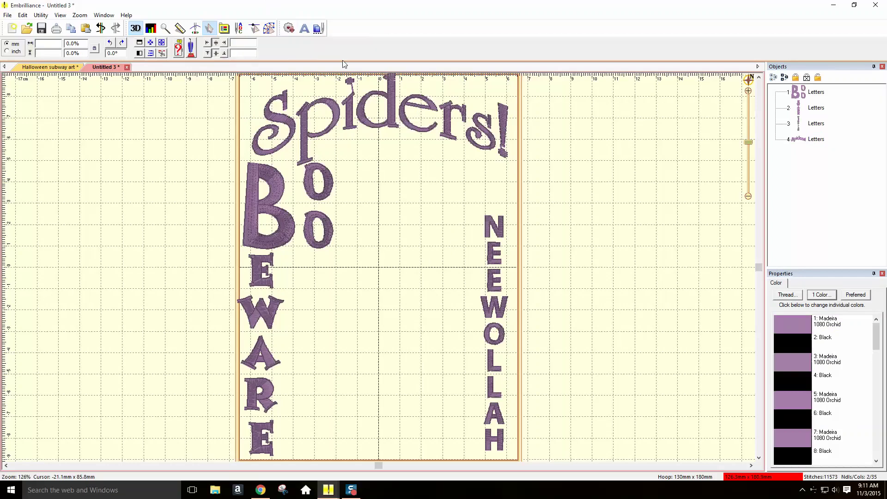
pyautogui.doubleClick(807, 310)
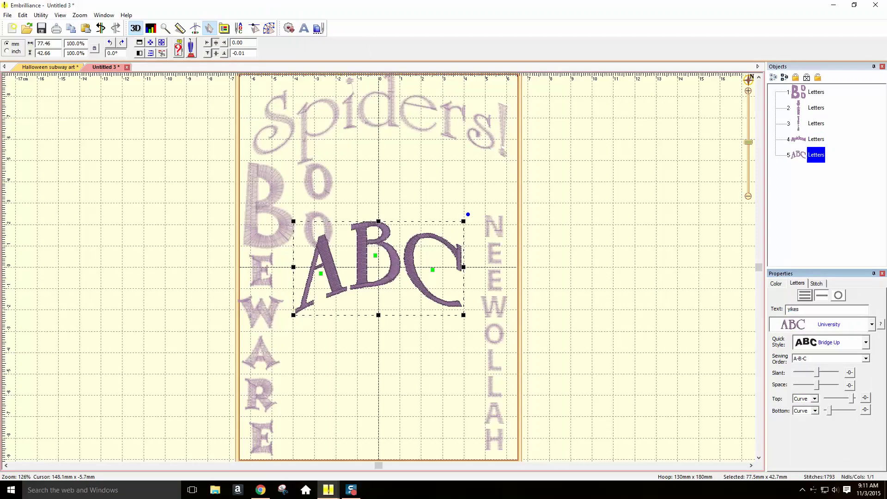
pyautogui.click(872, 325)
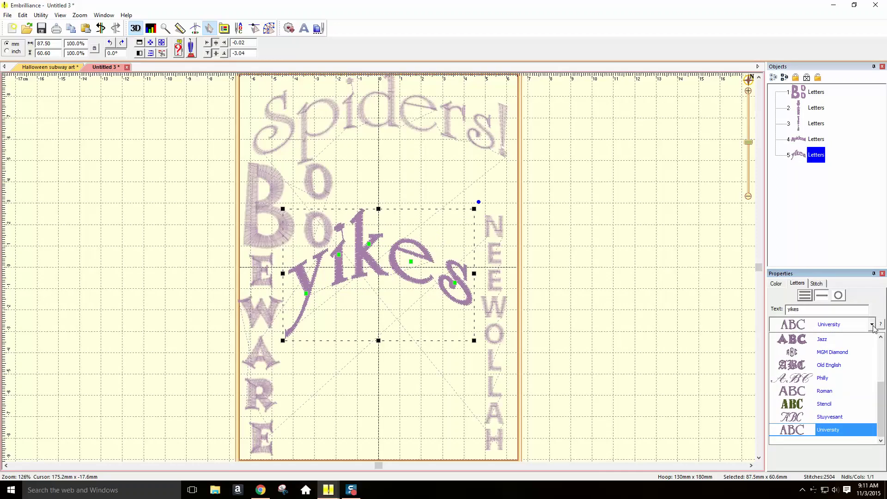
pyautogui.scroll(5, 883, 389)
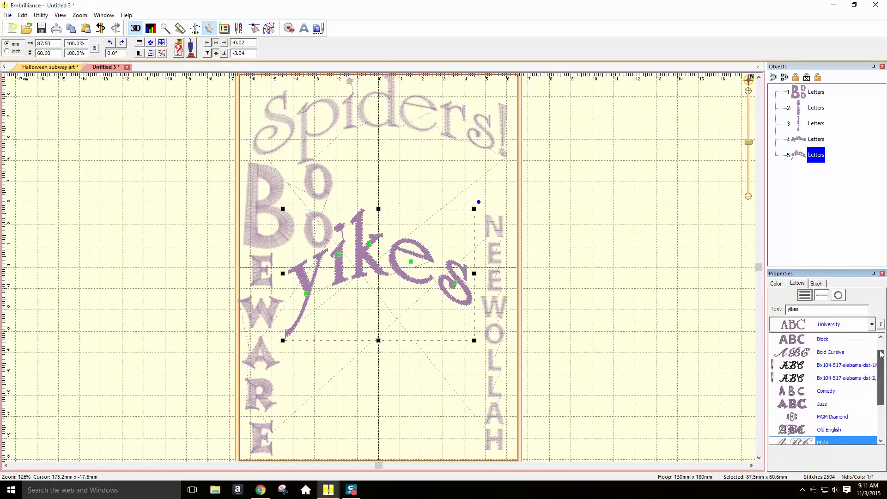
pyautogui.click(847, 341)
pyautogui.click(867, 343)
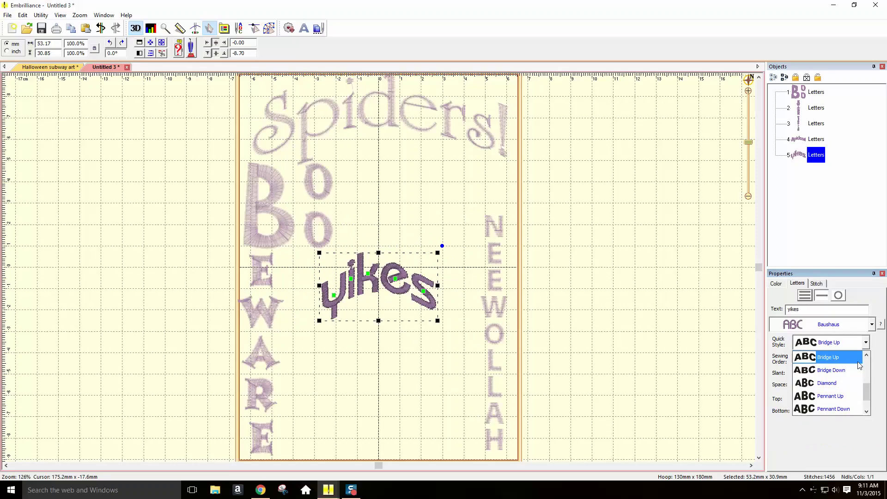
pyautogui.click(866, 356)
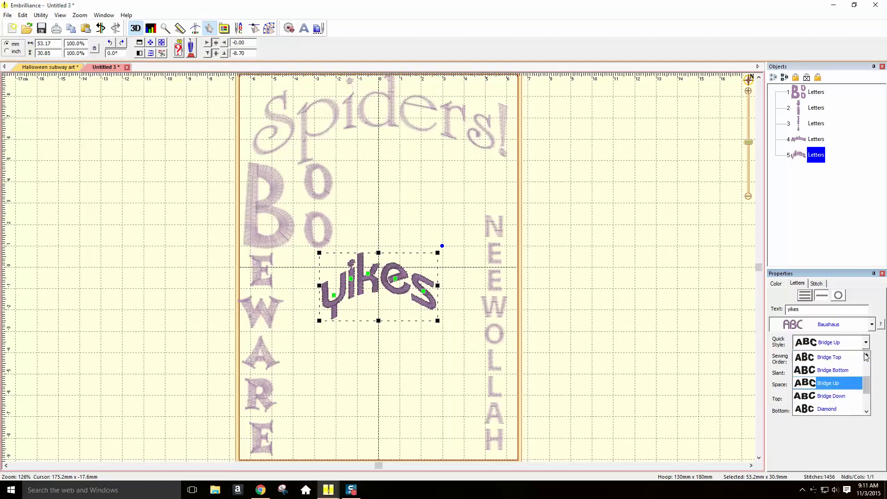
pyautogui.click(832, 356)
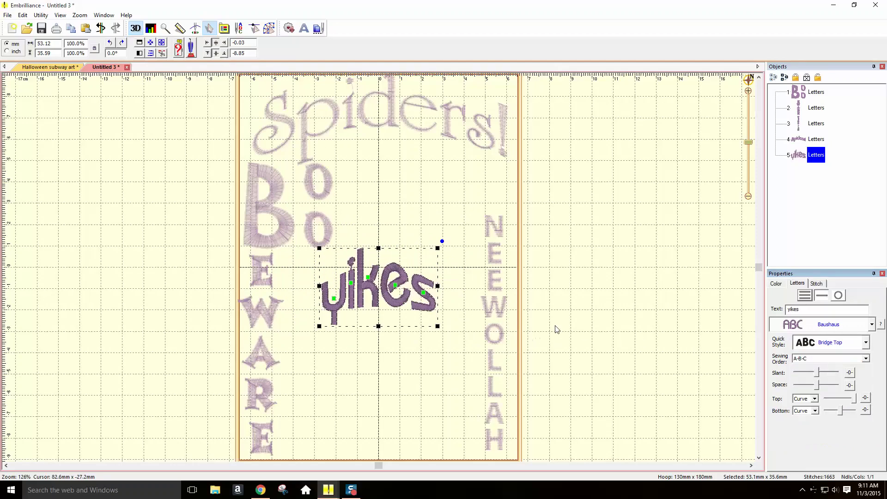
# Place yikes just below Spiders!, raise its y, and nudge it slightly right
pyautogui.click(373, 287)
pyautogui.moveTo(373, 287); pyautogui.dragTo(388, 171)
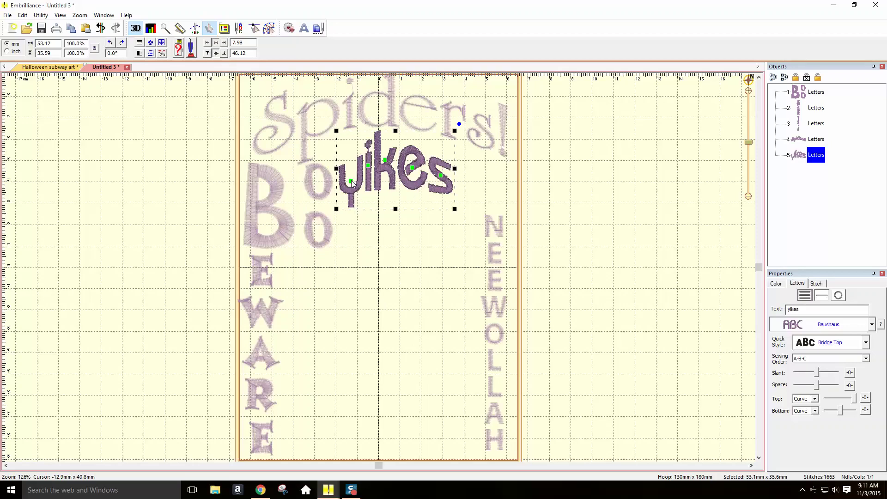
pyautogui.moveTo(352, 182); pyautogui.dragTo(347, 167)
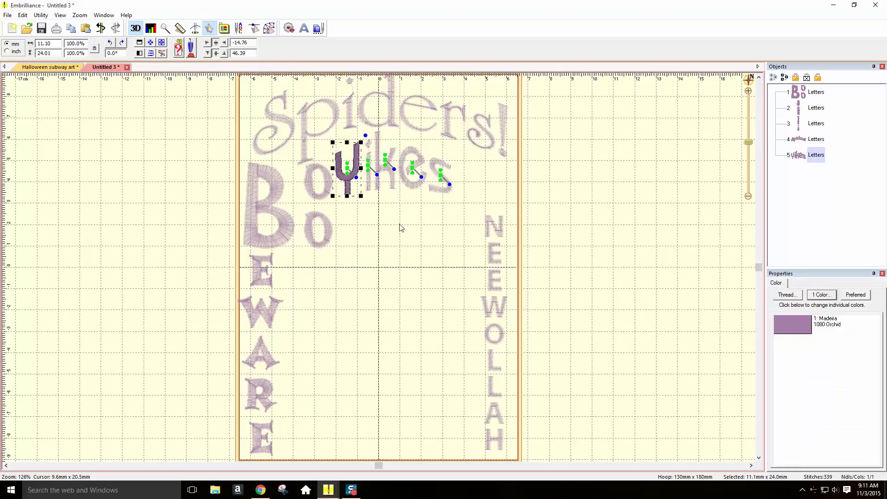
pyautogui.click(435, 256)
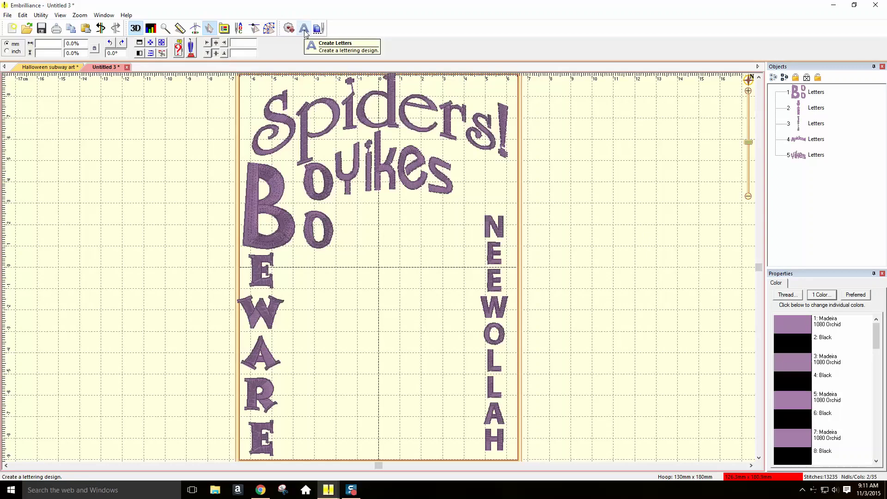
pyautogui.click(384, 166)
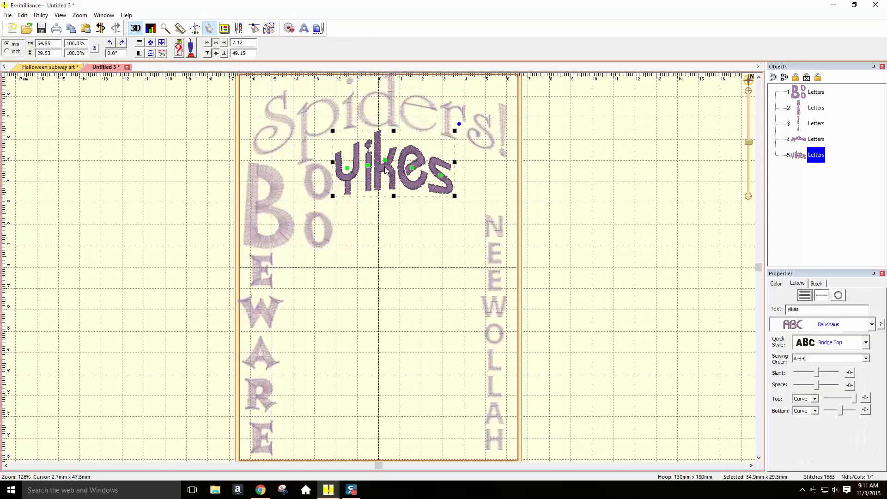
pyautogui.moveTo(384, 168); pyautogui.dragTo(394, 168)
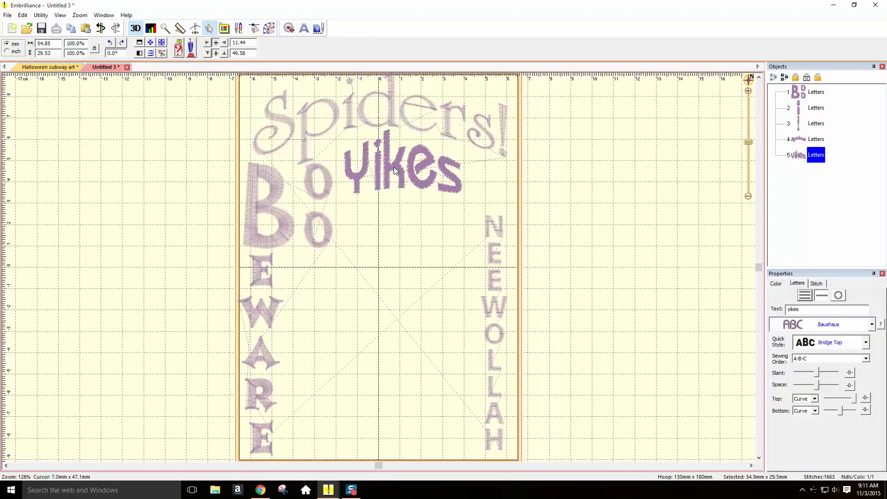
# Add a new lettering object with the Diamond quick style
pyautogui.click(373, 287)
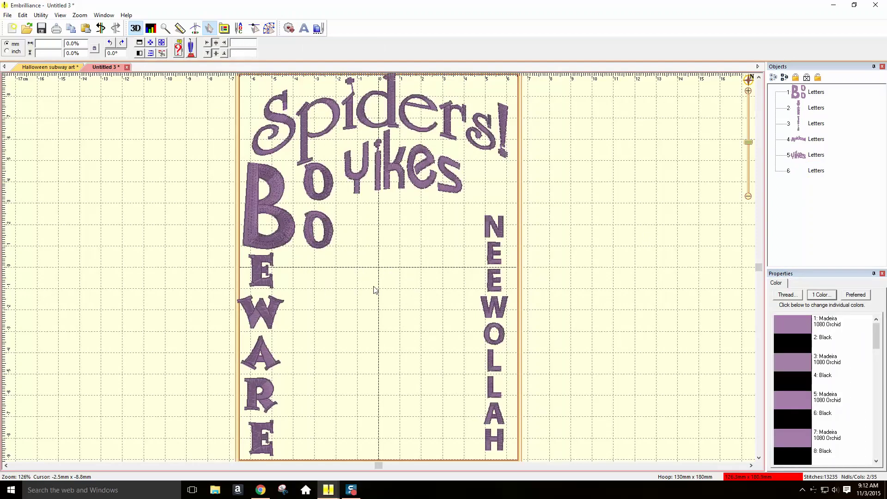
pyautogui.click(304, 29)
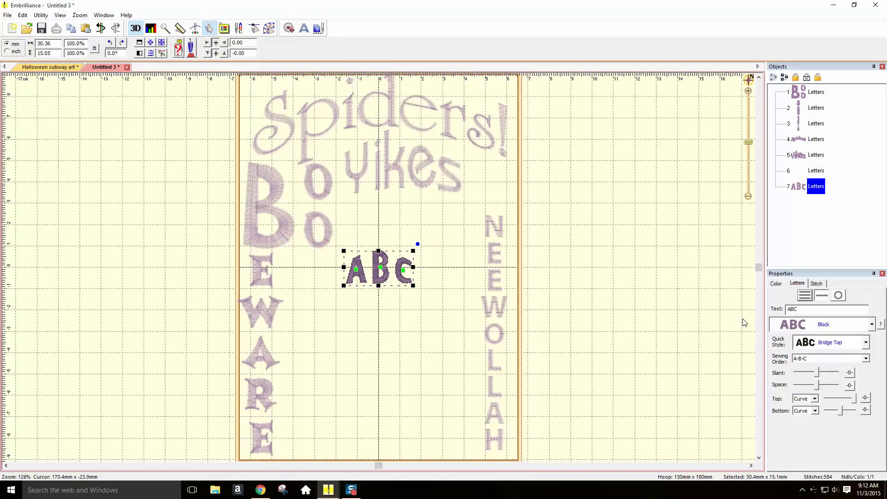
pyautogui.click(872, 347)
pyautogui.click(851, 409)
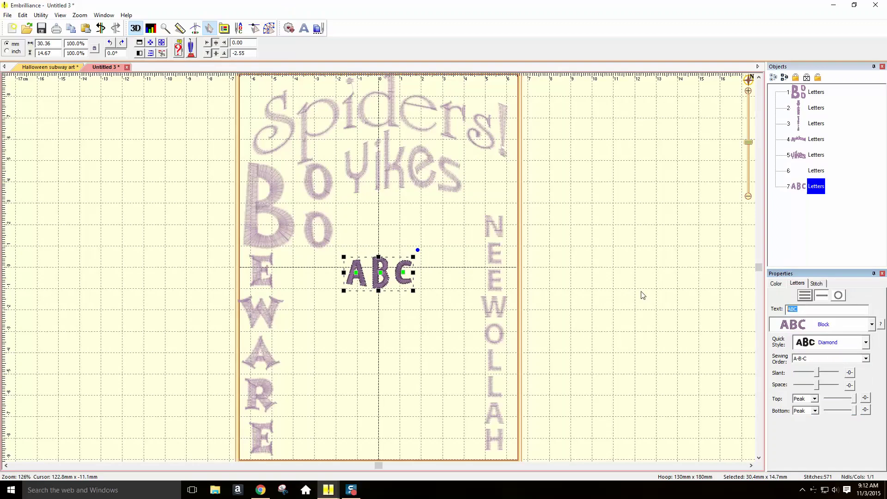
# Enter the text witches and move it just below yikes beside Boo's lower o
pyautogui.write('witches')
pyautogui.press('Return')
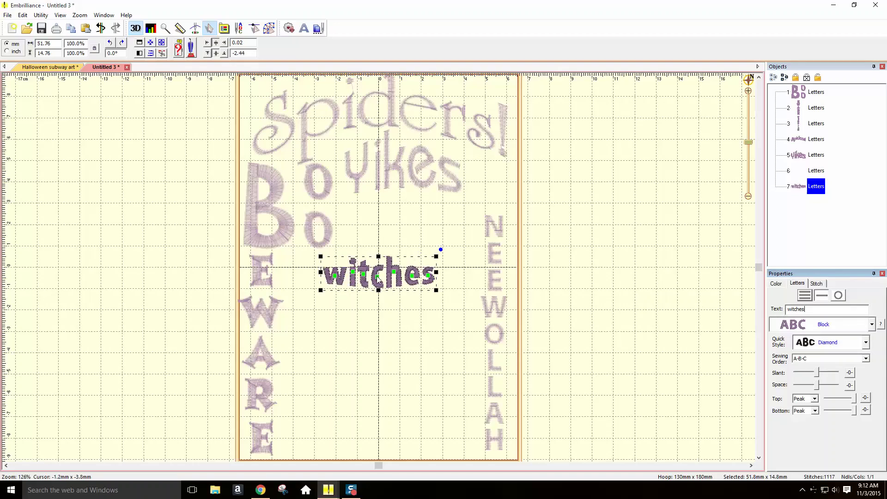
pyautogui.moveTo(389, 268); pyautogui.dragTo(401, 212)
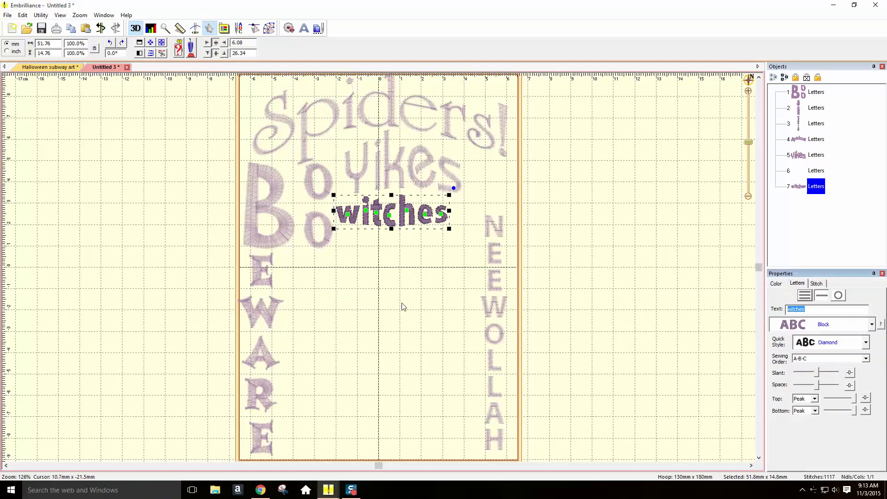
pyautogui.click(390, 282)
# Replace the ABC placeholder with RIP, style it Pennant Up, and tuck it beside BEWARE's E
pyautogui.click(304, 28)
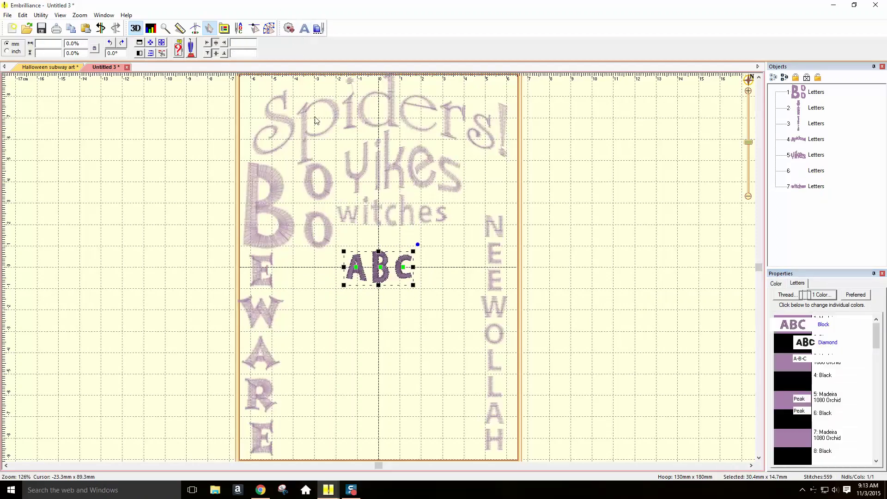
pyautogui.doubleClick(806, 310)
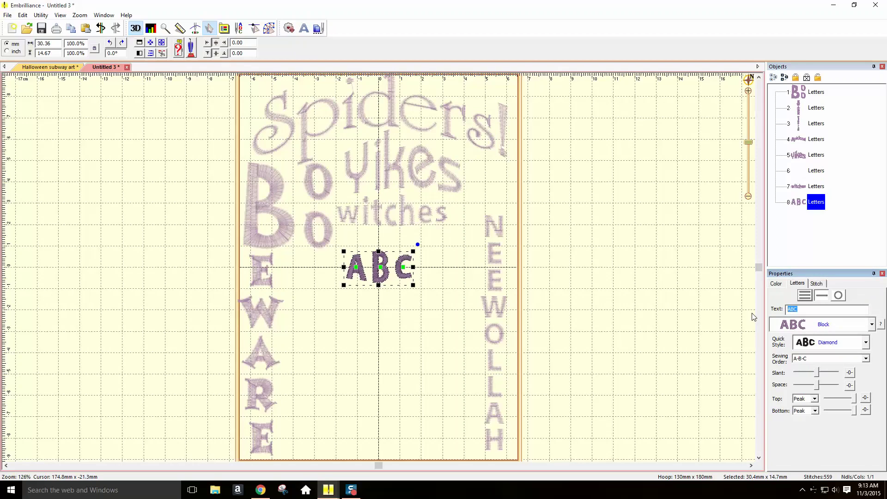
pyautogui.write('RIP')
pyautogui.click(866, 343)
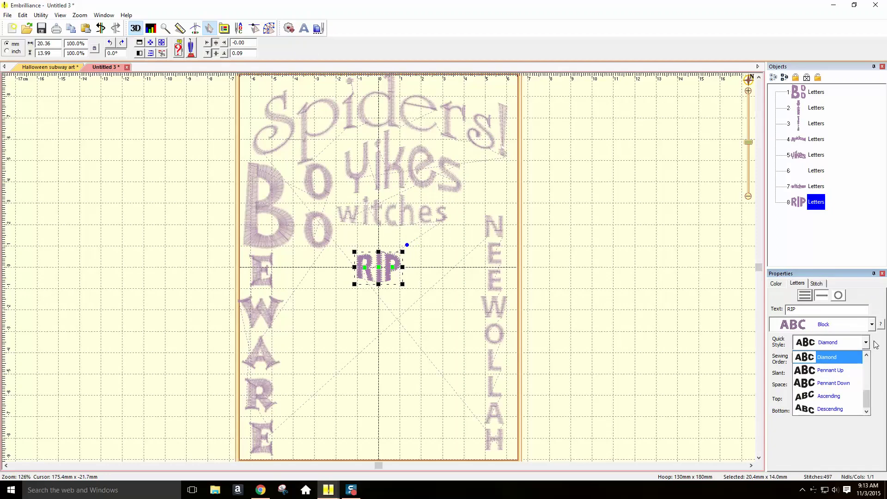
pyautogui.click(852, 370)
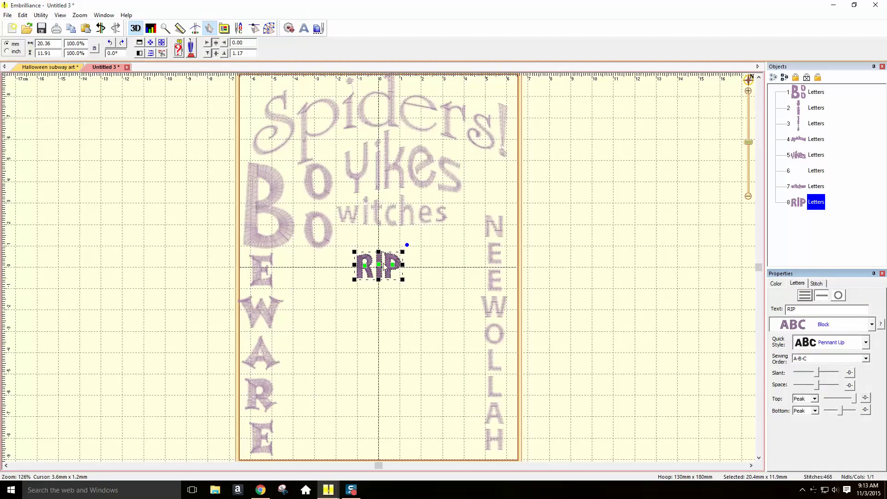
pyautogui.moveTo(387, 264); pyautogui.dragTo(313, 268)
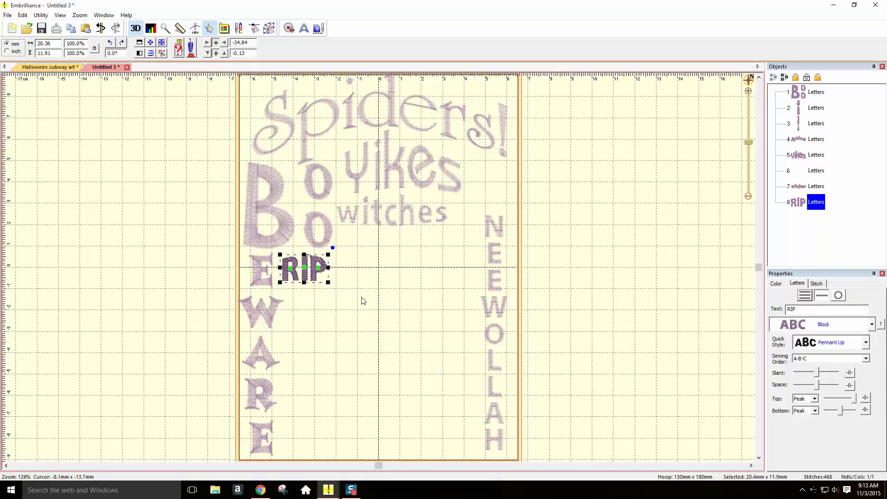
pyautogui.click(387, 347)
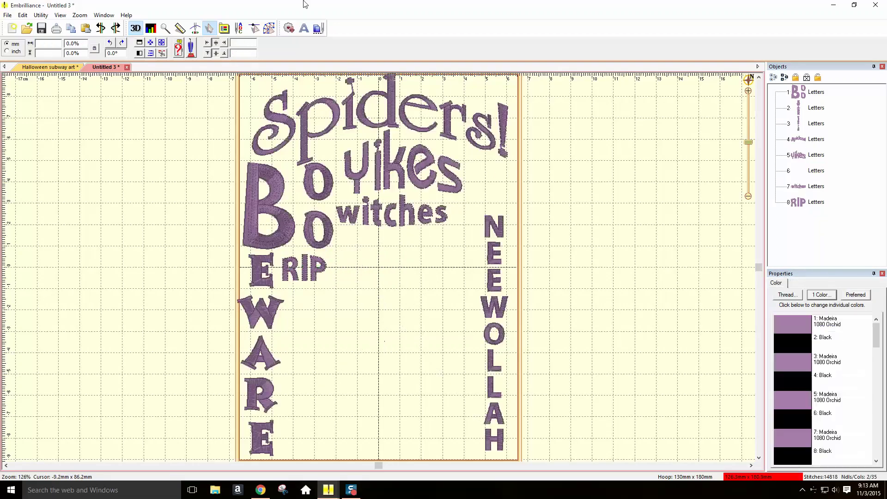
# Add a new lettering object reading Ghosts in Bold Cursive with the Pennant Down style
pyautogui.click(304, 29)
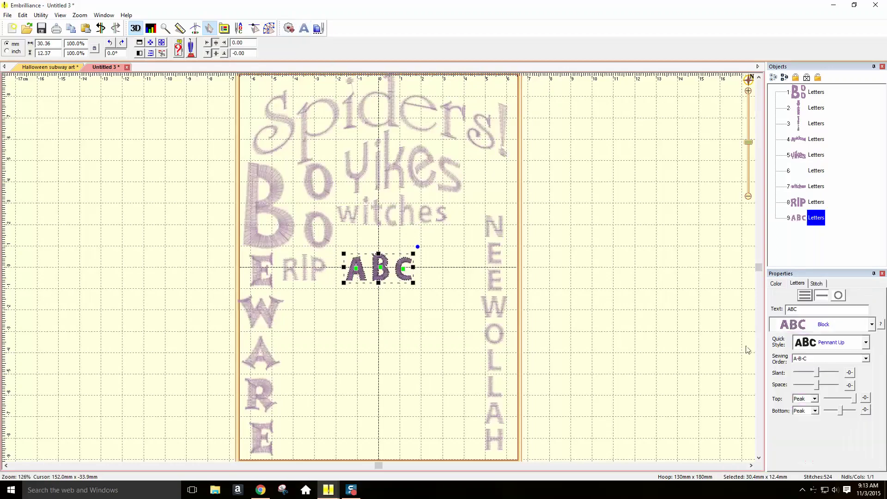
pyautogui.click(872, 326)
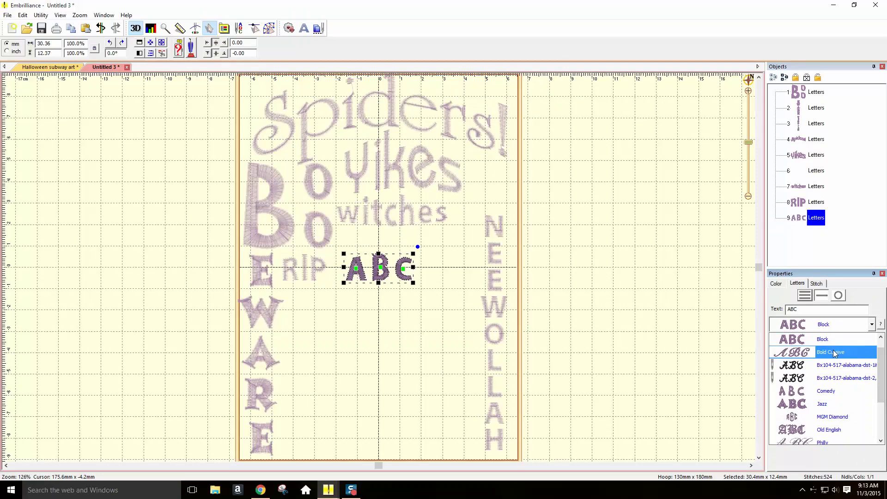
pyautogui.click(837, 352)
pyautogui.doubleClick(805, 309)
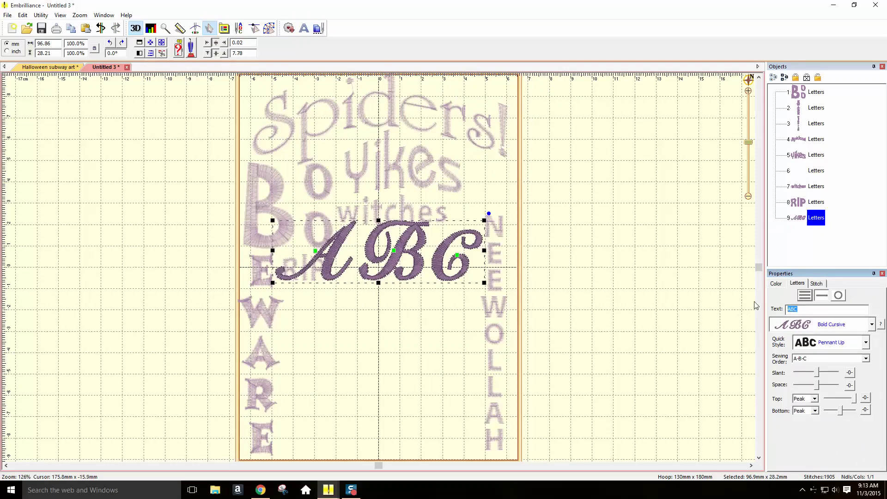
pyautogui.write('Ghosts')
pyautogui.click(866, 344)
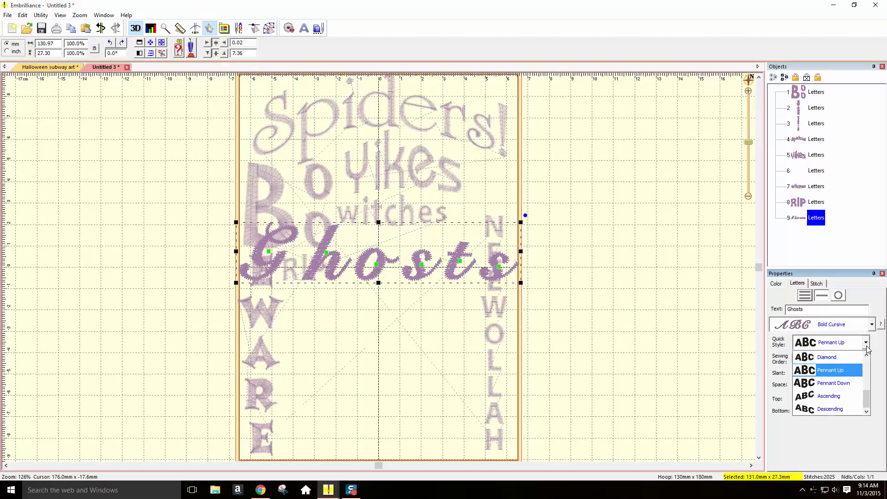
pyautogui.click(849, 383)
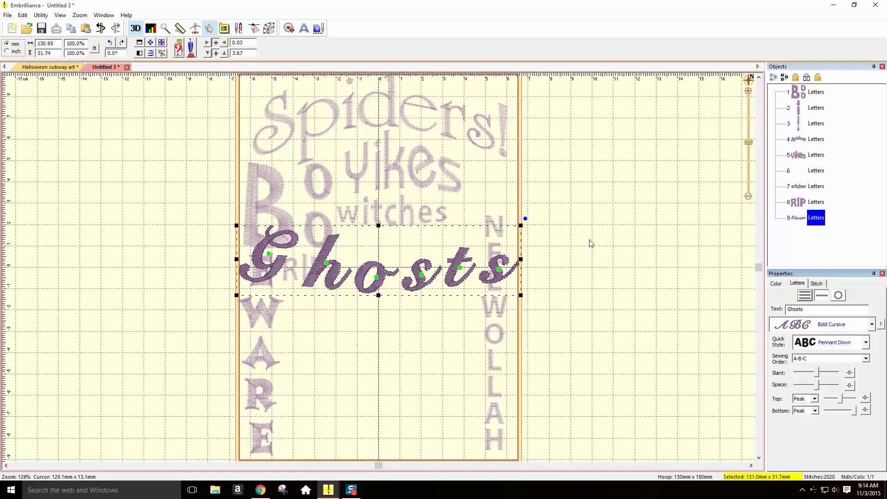
# Move RIP down below BEWARE's E and place Ghosts across the middle of the design
pyautogui.moveTo(335, 269); pyautogui.dragTo(434, 257)
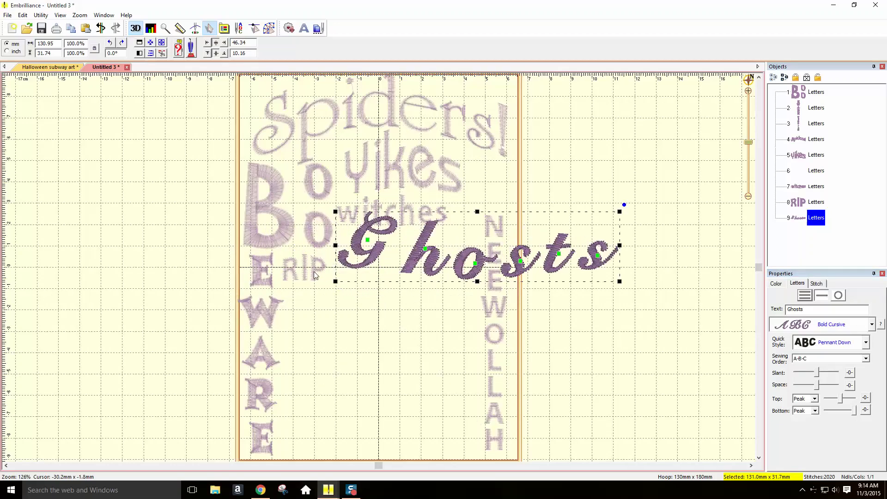
pyautogui.click(313, 272)
pyautogui.moveTo(313, 272); pyautogui.dragTo(313, 333)
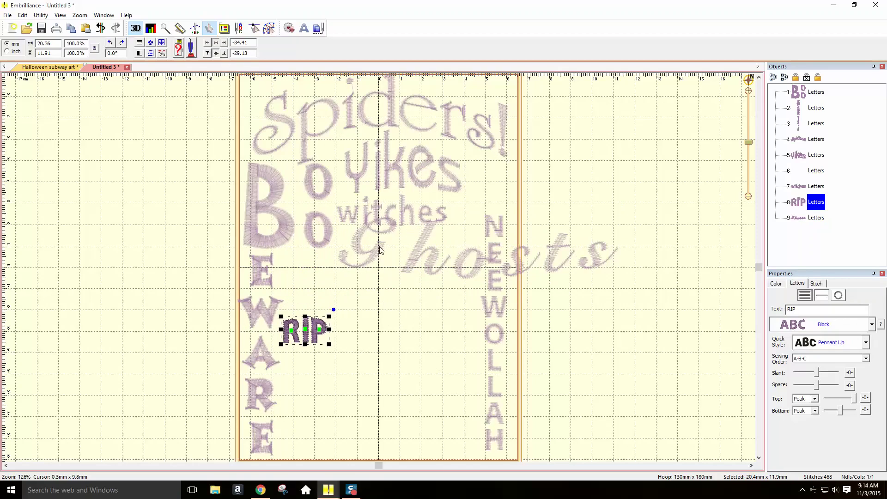
pyautogui.moveTo(381, 252); pyautogui.dragTo(326, 287)
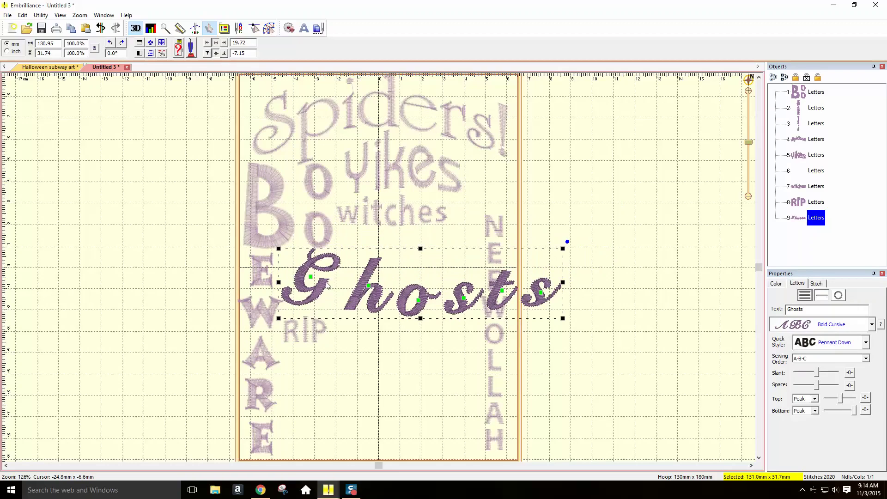
# Tighten the spacing of Ghosts by moving the G and h letters closer together
pyautogui.click(311, 278)
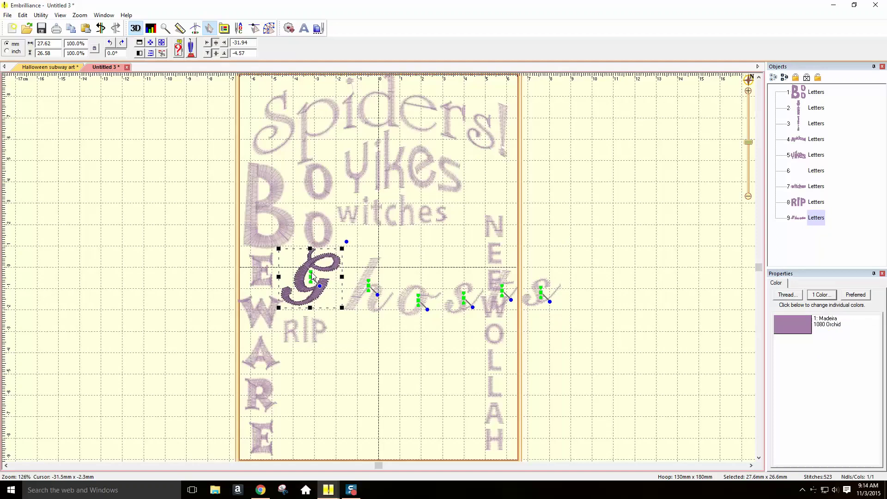
pyautogui.moveTo(311, 272); pyautogui.dragTo(310, 274)
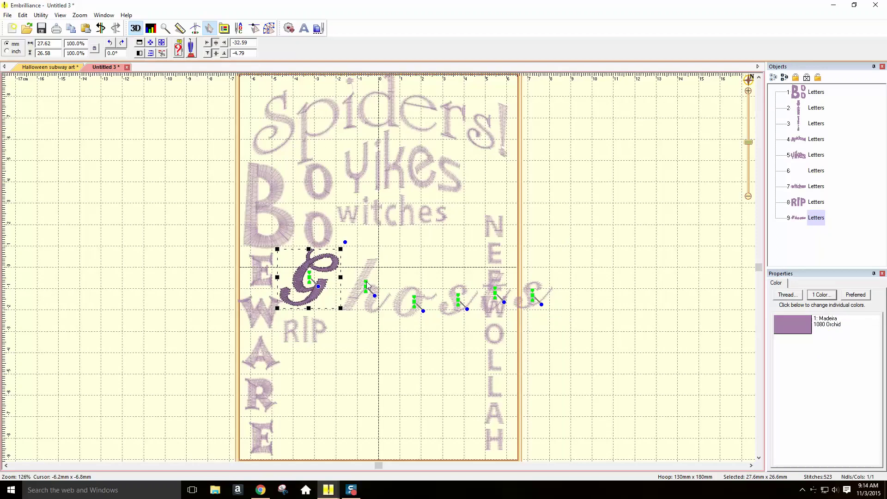
pyautogui.moveTo(364, 282); pyautogui.dragTo(354, 280)
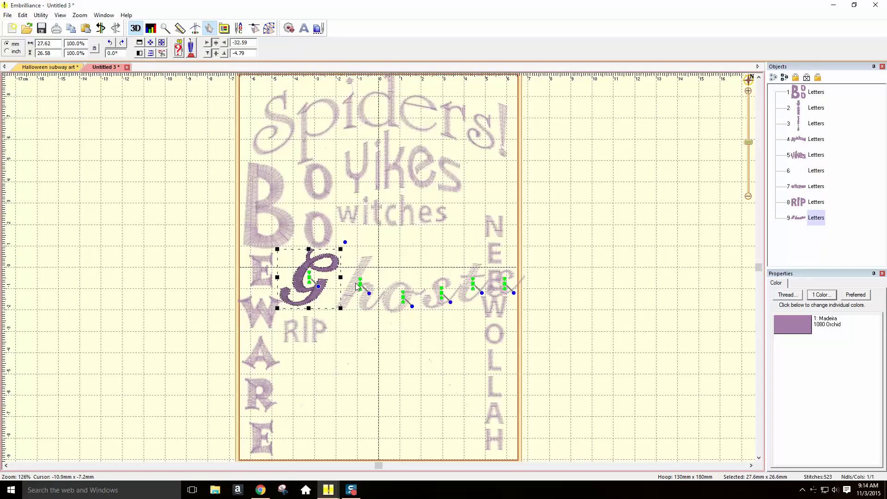
pyautogui.moveTo(361, 285); pyautogui.dragTo(360, 287)
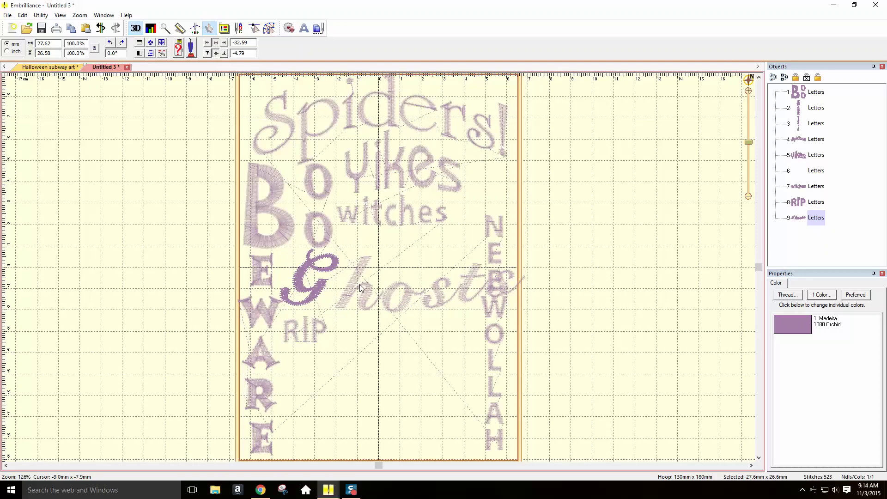
pyautogui.click(359, 284)
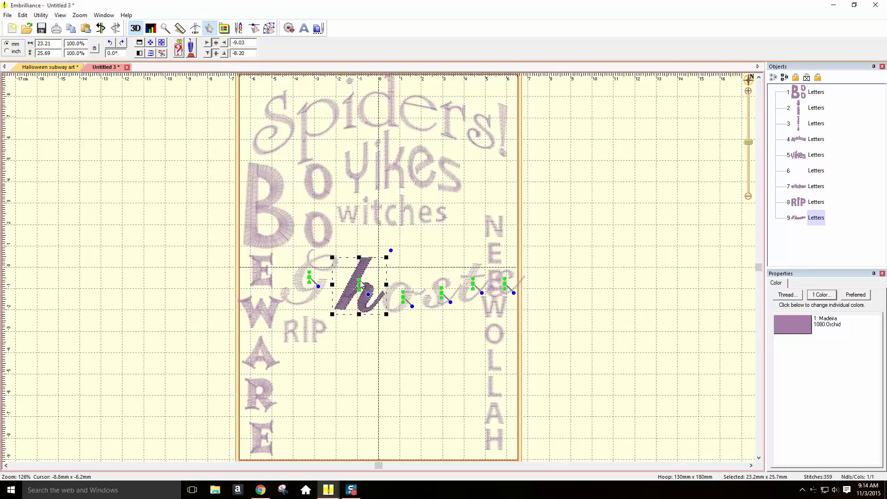
pyautogui.moveTo(359, 281); pyautogui.dragTo(345, 287)
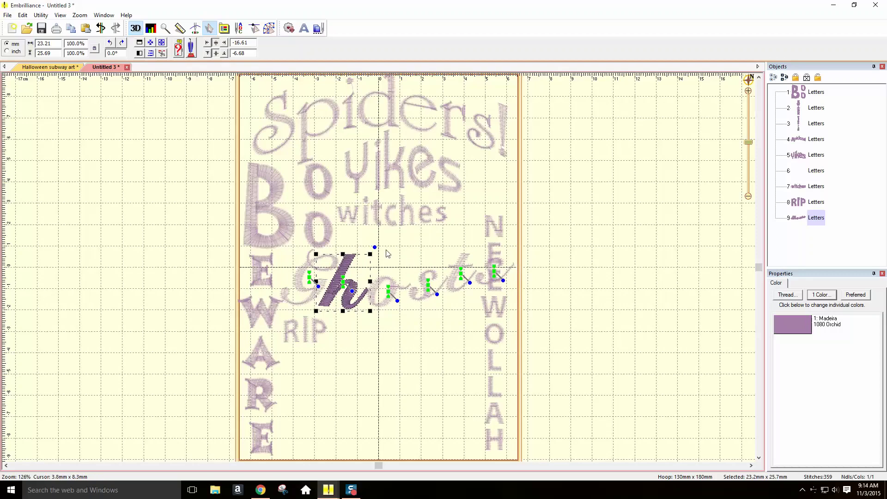
# Shrink Ghosts to 90.9% and tuck it up-left beside BEWARE's E
pyautogui.click(436, 276)
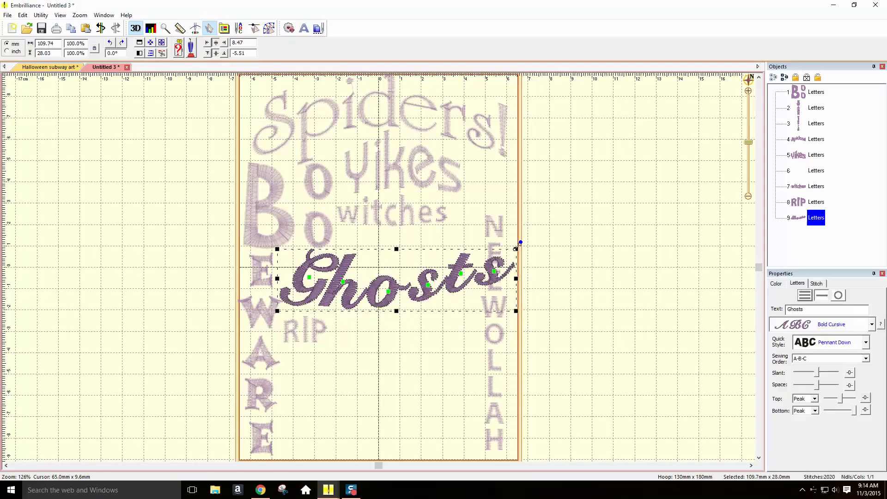
pyautogui.moveTo(516, 248); pyautogui.dragTo(496, 253)
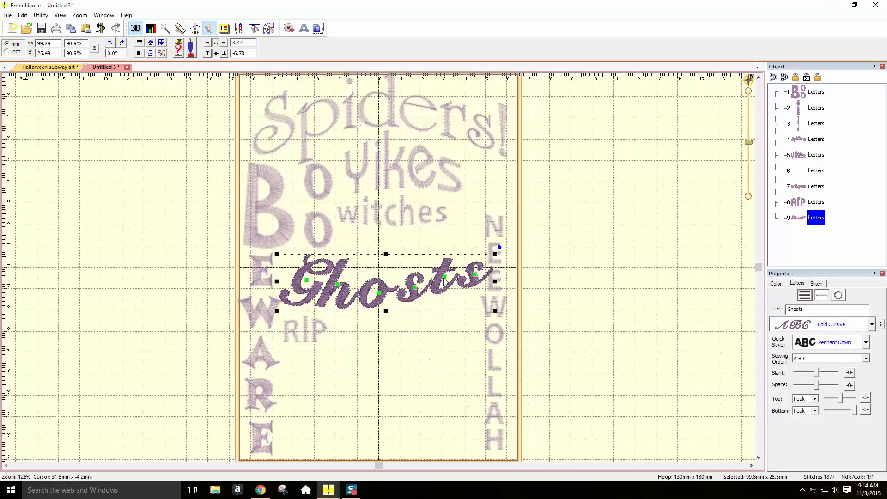
pyautogui.moveTo(437, 280); pyautogui.dragTo(432, 275)
pyautogui.hotkey('ctrl', 'v')
# Delete the stray Groans lettering object from the design
pyautogui.click(420, 356)
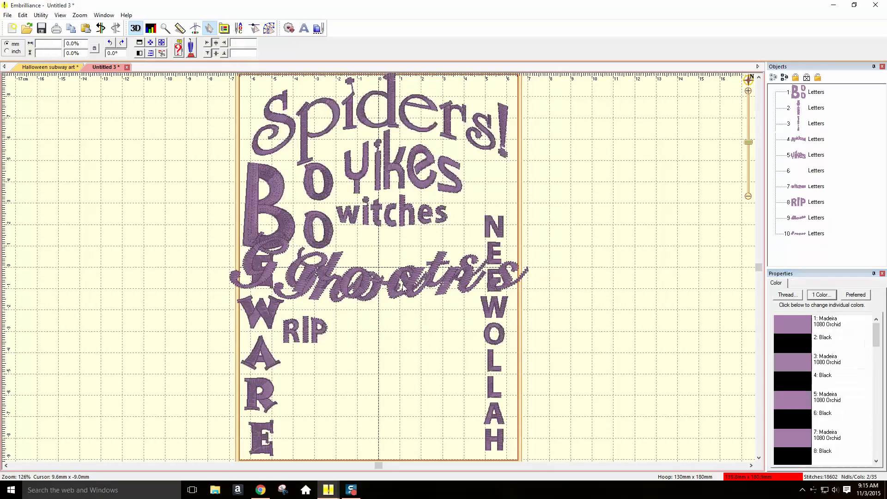
pyautogui.click(412, 286)
pyautogui.press('Delete')
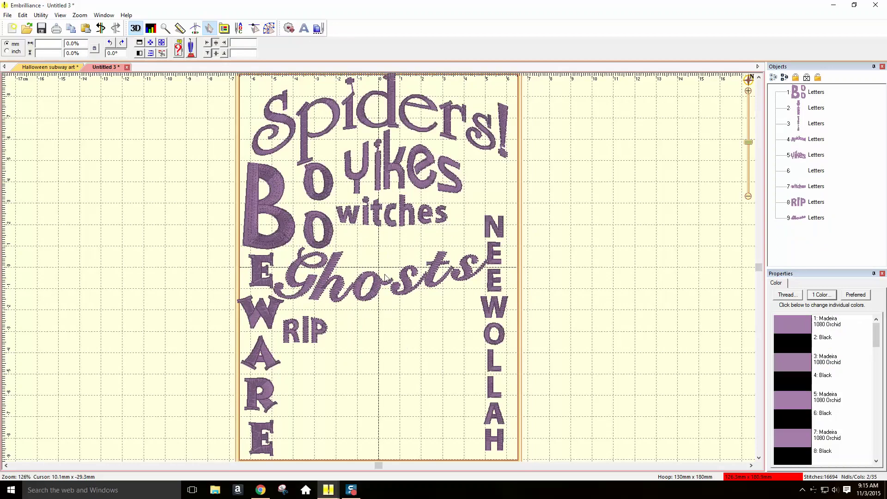
# Add a CREAKS lettering object in the Comedy font with the Ascending quick style
pyautogui.click(304, 29)
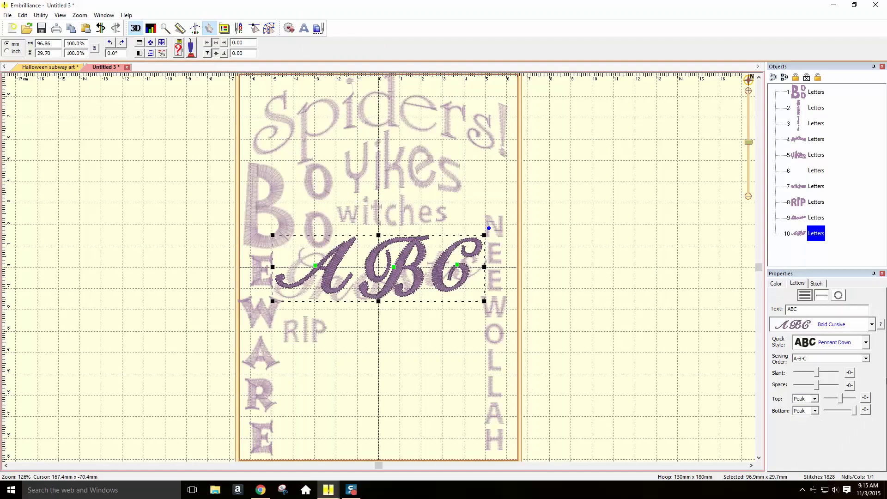
pyautogui.doubleClick(791, 309)
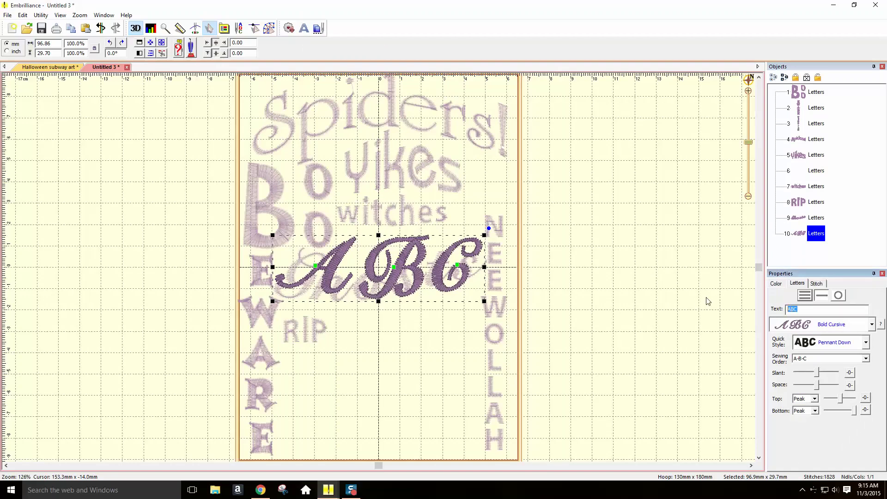
pyautogui.write('Creaks')
pyautogui.click(872, 324)
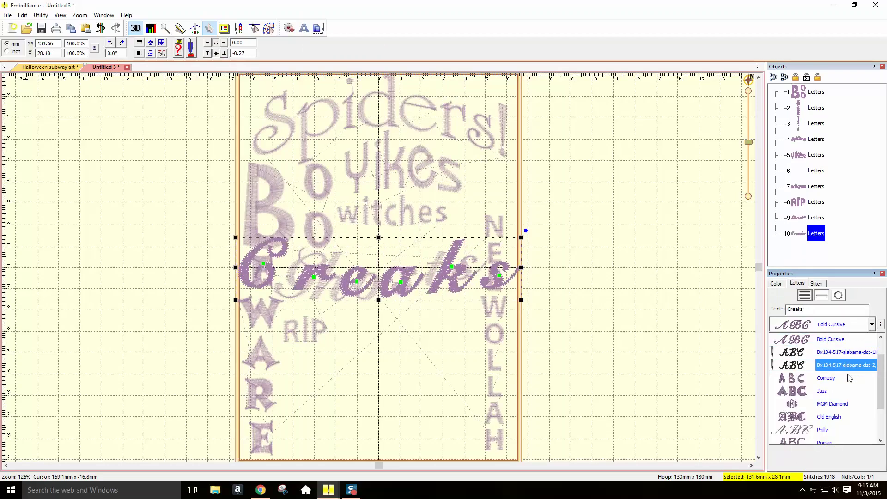
pyautogui.click(849, 378)
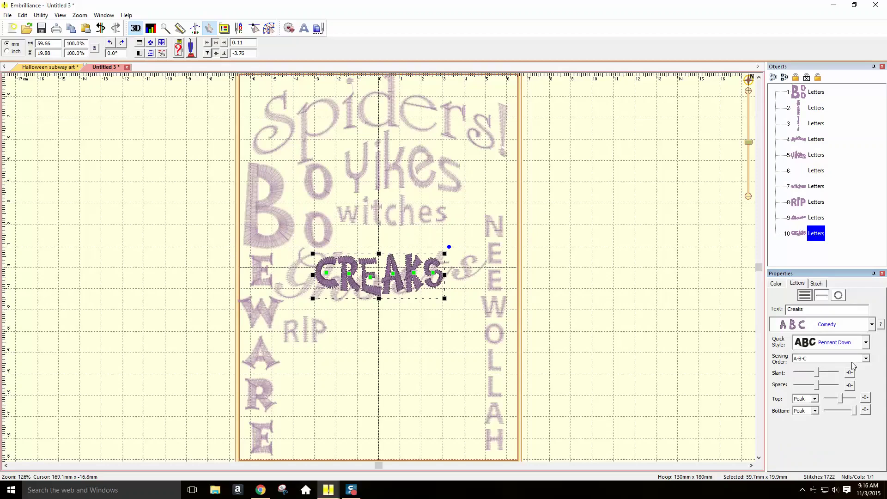
pyautogui.click(867, 343)
pyautogui.click(857, 395)
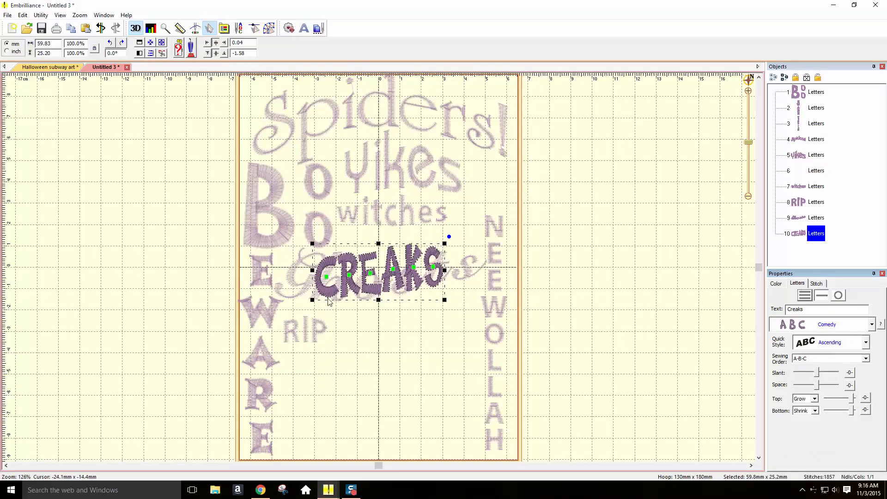
# Nudge CREAKS' R into line and set the word along the hoop bottom beside BEWARE
pyautogui.click(349, 275)
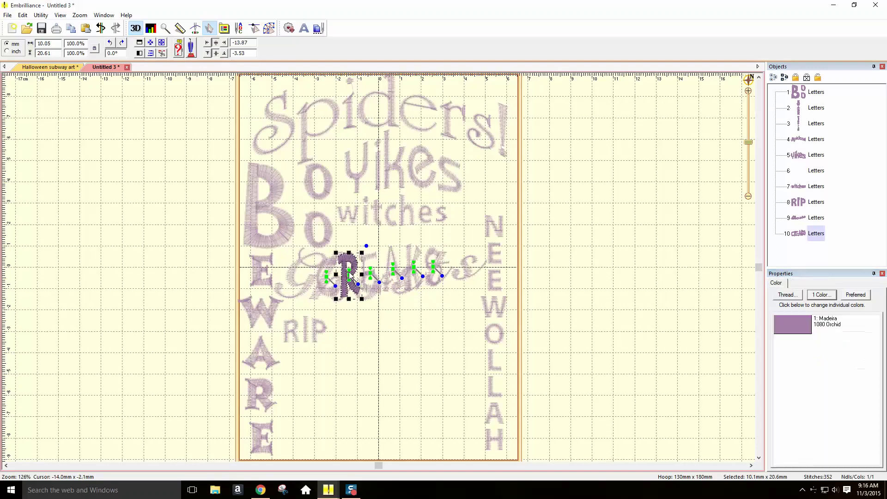
pyautogui.press('Right')
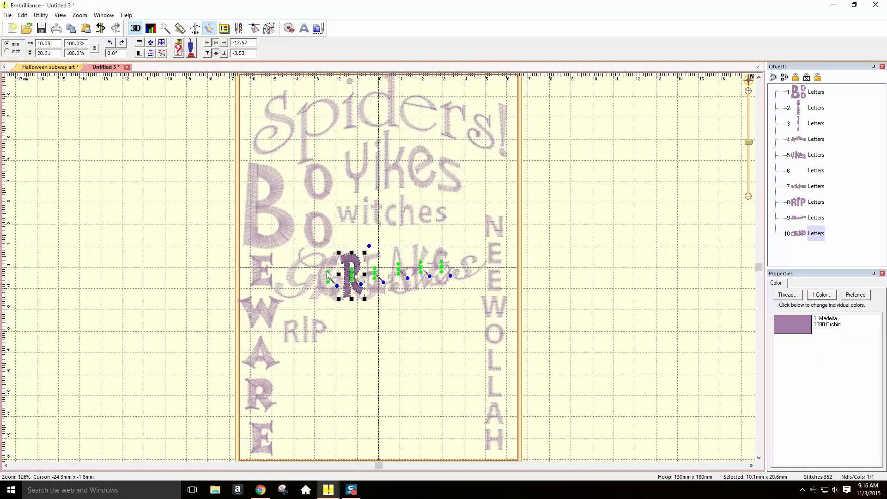
pyautogui.press('Right')
pyautogui.press('Right')
pyautogui.press('Right')
pyautogui.press('Right')
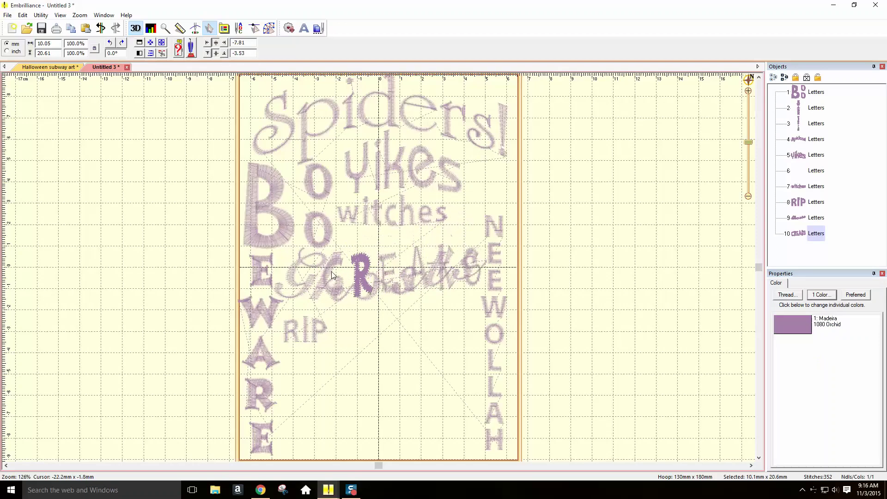
pyautogui.press('Up')
pyautogui.press('Up')
pyautogui.press('Up')
pyautogui.press('Up')
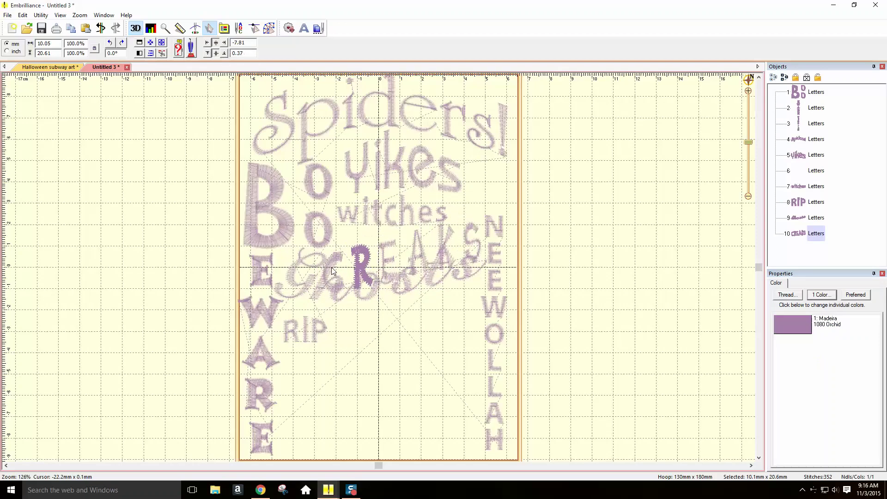
pyautogui.moveTo(372, 263); pyautogui.dragTo(322, 414)
pyautogui.click(389, 257)
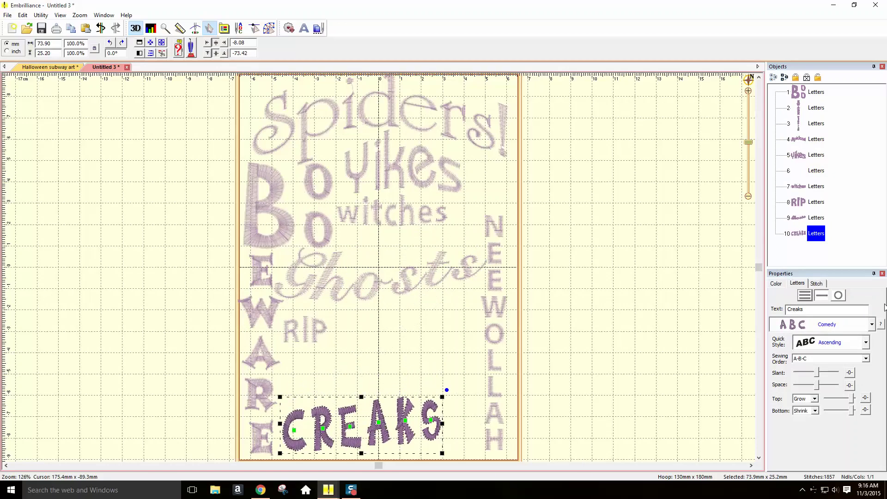
pyautogui.click(818, 311)
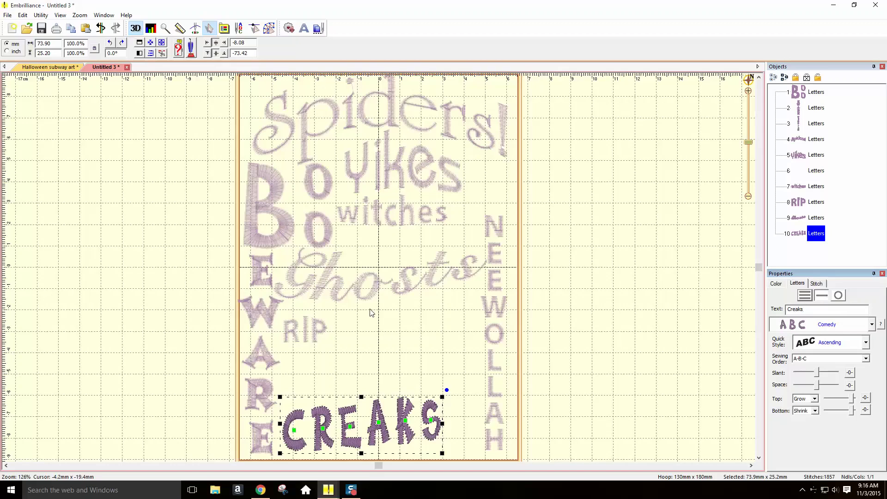
# Add a Groans lettering object in the Jazz font with the Descending shape
pyautogui.click(391, 336)
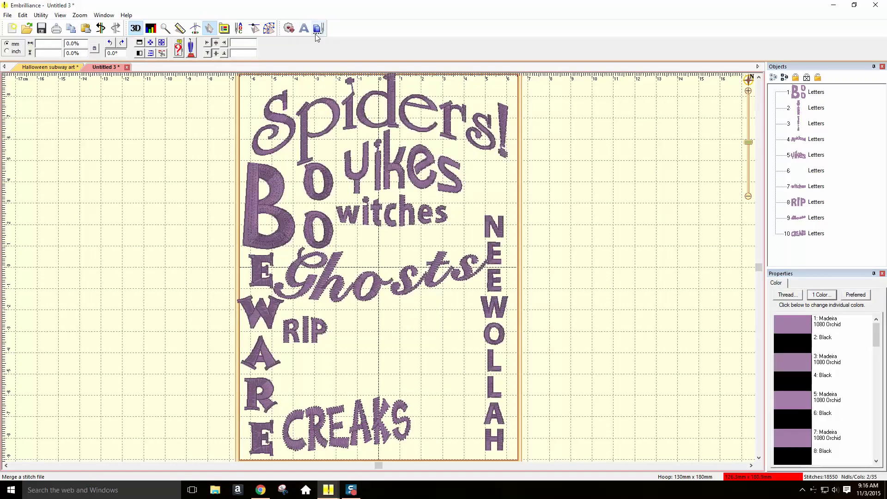
pyautogui.click(303, 28)
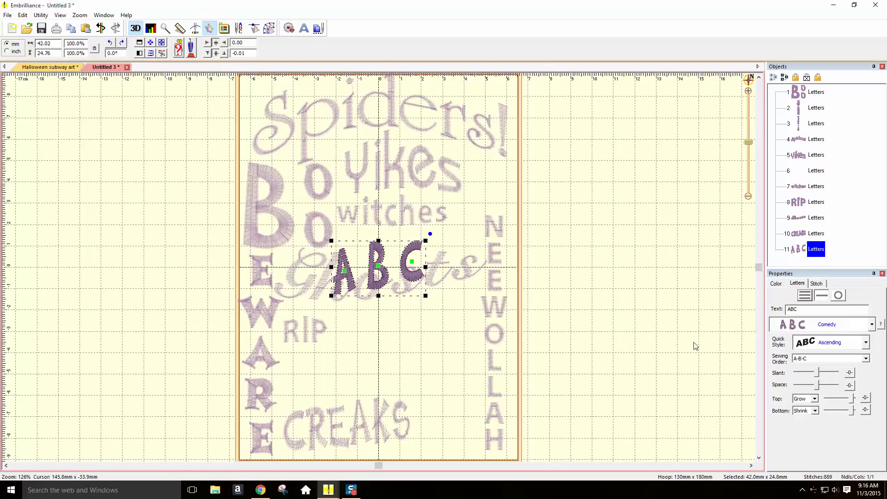
pyautogui.doubleClick(800, 311)
pyautogui.write('G')
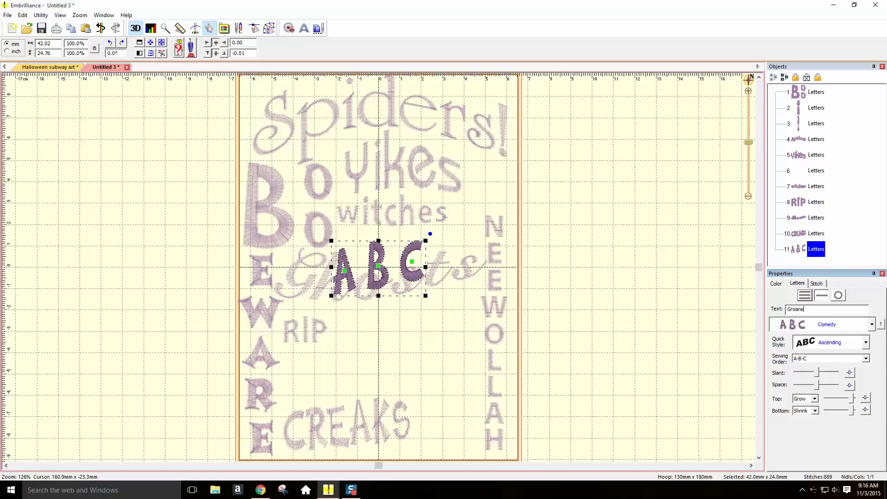
pyautogui.write('roans')
pyautogui.click(872, 325)
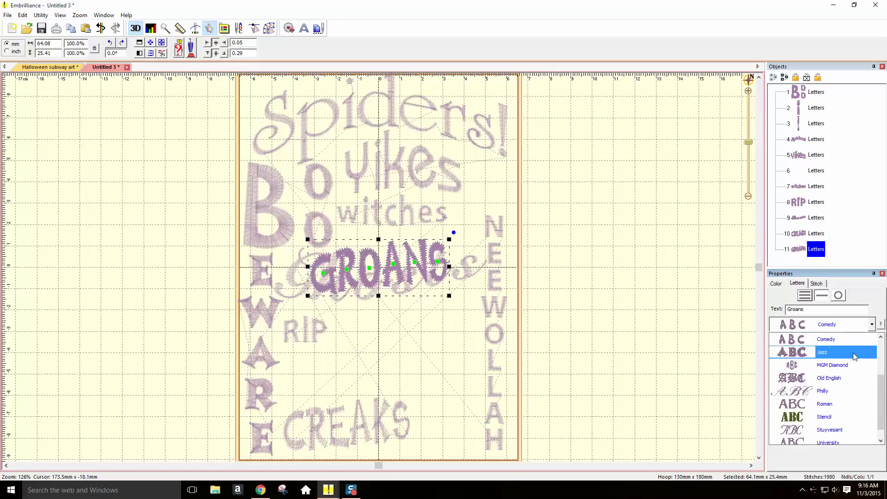
pyautogui.click(854, 351)
pyautogui.click(869, 344)
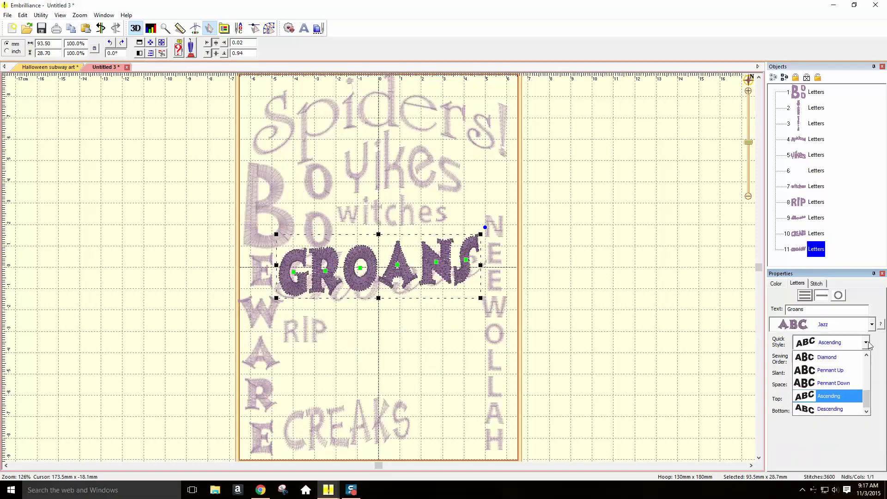
pyautogui.click(852, 409)
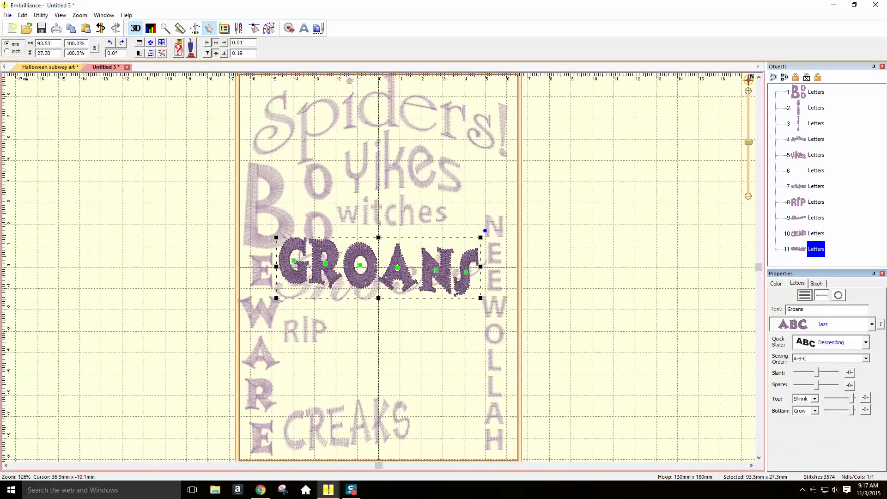
# Move GROANS down above CREAKS and shift witches and yikes slightly lower
pyautogui.moveTo(444, 272); pyautogui.dragTo(444, 375)
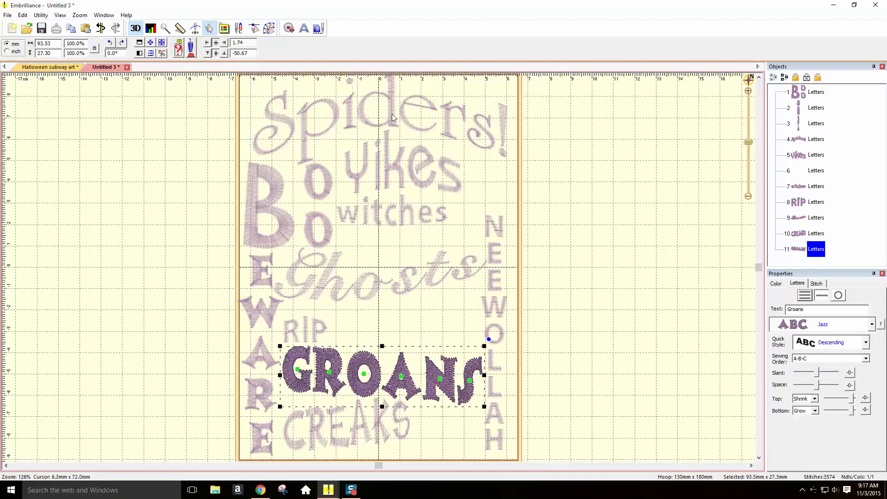
pyautogui.click(391, 79)
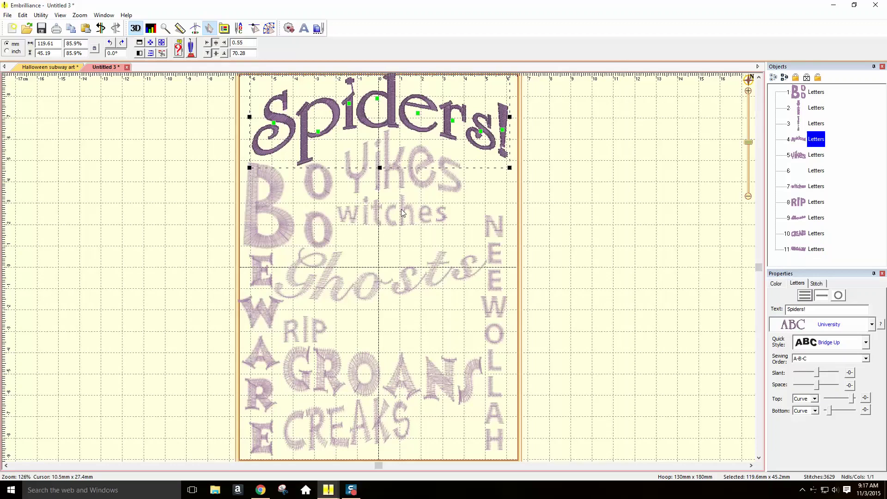
pyautogui.moveTo(404, 211); pyautogui.dragTo(416, 233)
pyautogui.moveTo(422, 161); pyautogui.dragTo(427, 188)
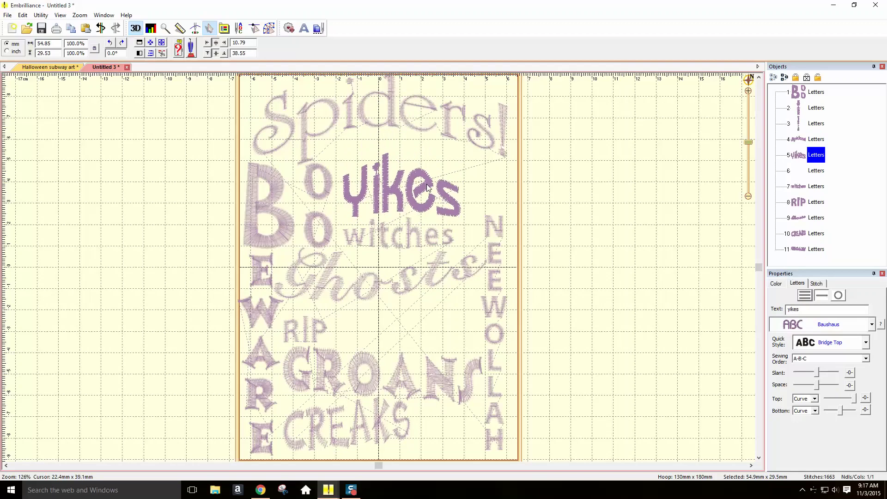
# Shrink Spiders! gradually and reposition it to fit along the top of the hoop
pyautogui.click(447, 114)
pyautogui.moveTo(509, 168); pyautogui.dragTo(501, 164)
pyautogui.moveTo(387, 115); pyautogui.dragTo(384, 122)
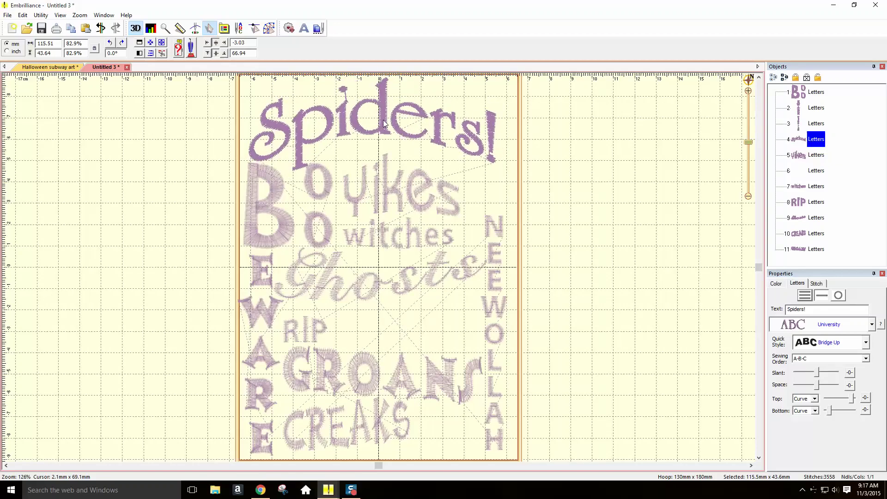
pyautogui.moveTo(498, 172); pyautogui.dragTo(491, 170)
pyautogui.moveTo(385, 122)
pyautogui.mouseDown()
pyautogui.moveTo(414, 120)
pyautogui.moveTo(388, 120)
pyautogui.mouseUp()
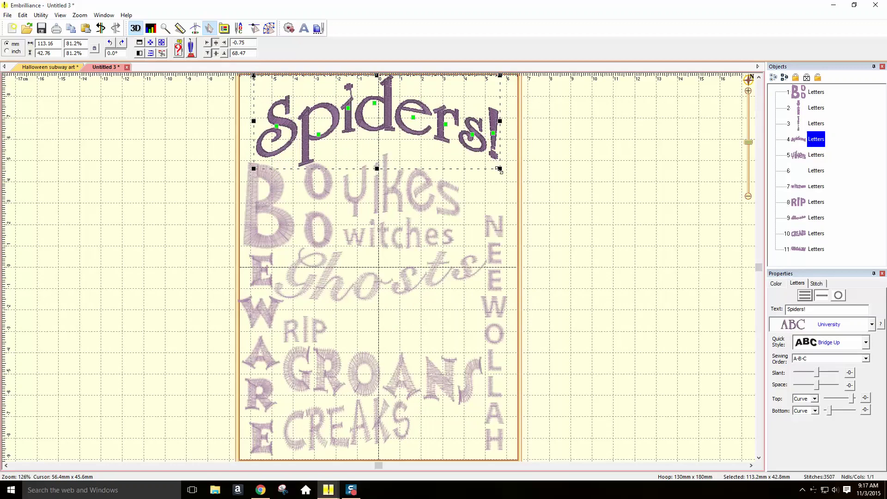
pyautogui.moveTo(499, 170); pyautogui.dragTo(491, 165)
pyautogui.moveTo(435, 130); pyautogui.dragTo(436, 131)
# Move yikes back up and enlarge witches to 112.5%, tucking it under yikes
pyautogui.moveTo(398, 186); pyautogui.dragTo(384, 171)
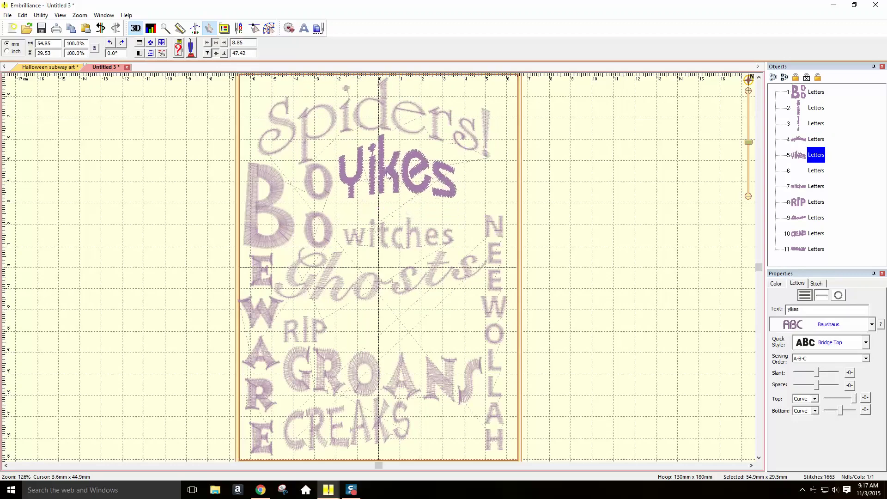
pyautogui.click(396, 237)
pyautogui.moveTo(396, 238); pyautogui.dragTo(395, 229)
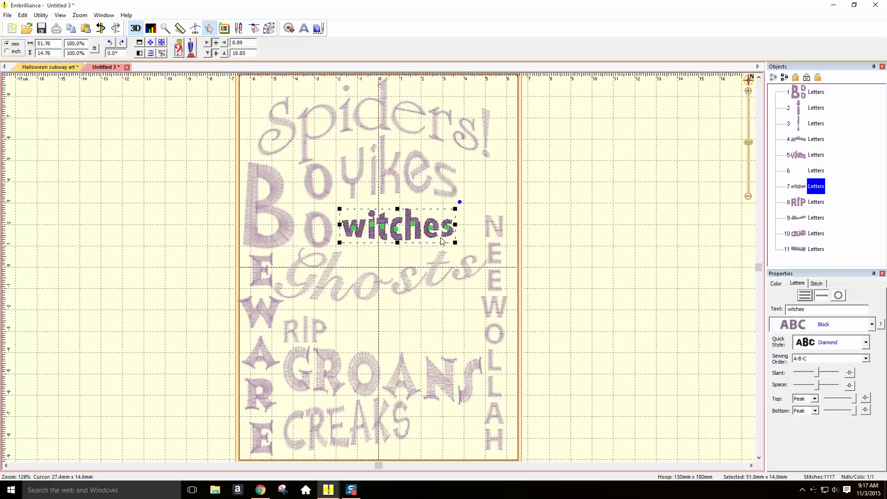
pyautogui.moveTo(461, 247); pyautogui.dragTo(474, 251)
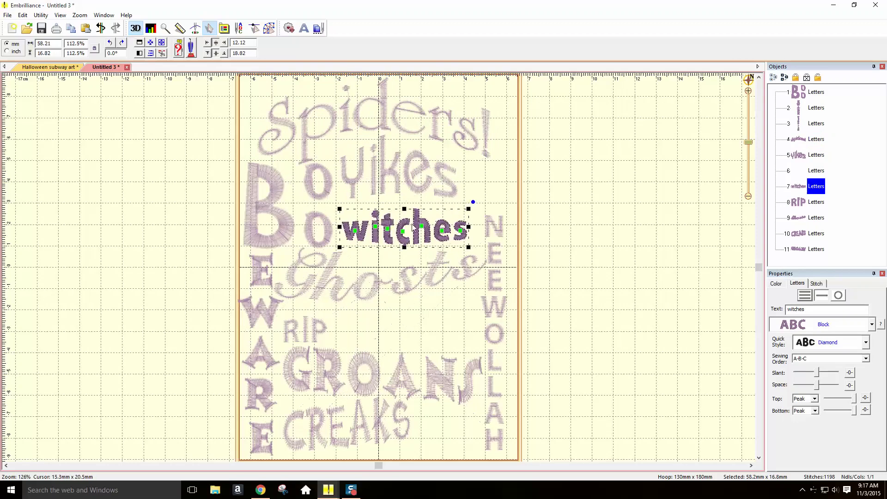
pyautogui.moveTo(416, 225); pyautogui.dragTo(413, 219)
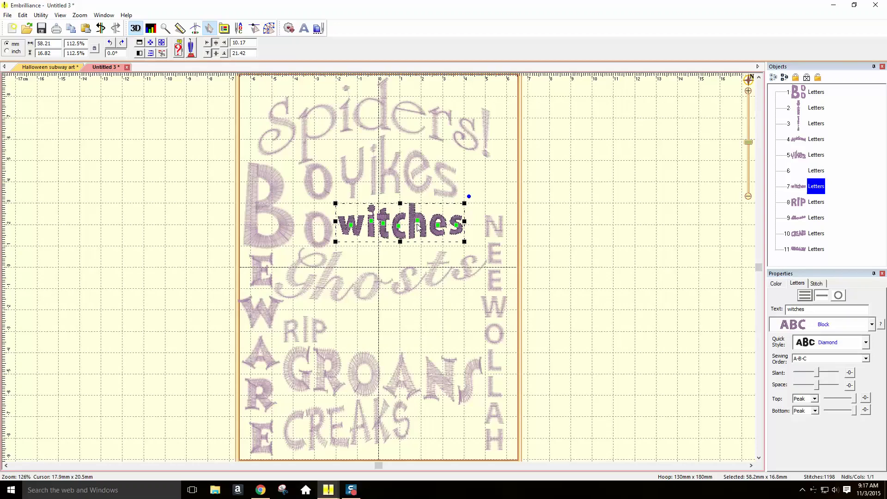
# Set the Boo lettering's sewing order to C-B-A, keeping its Square Left shape
pyautogui.click(806, 360)
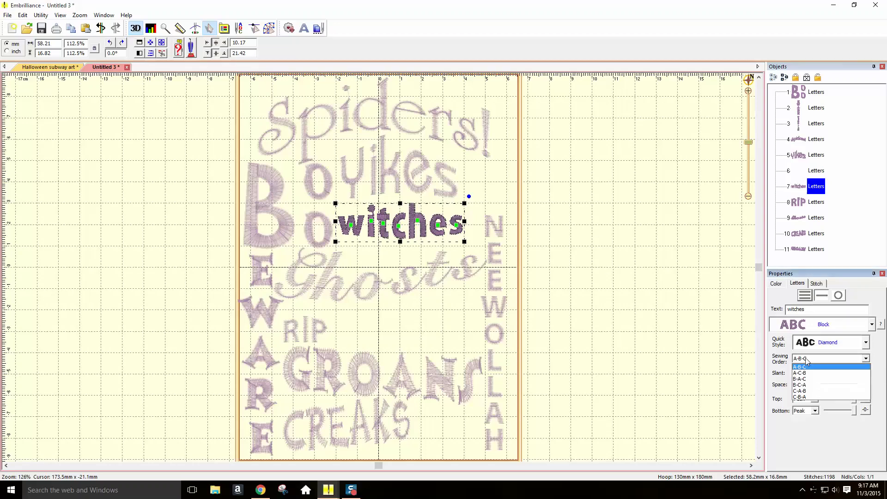
pyautogui.click(320, 218)
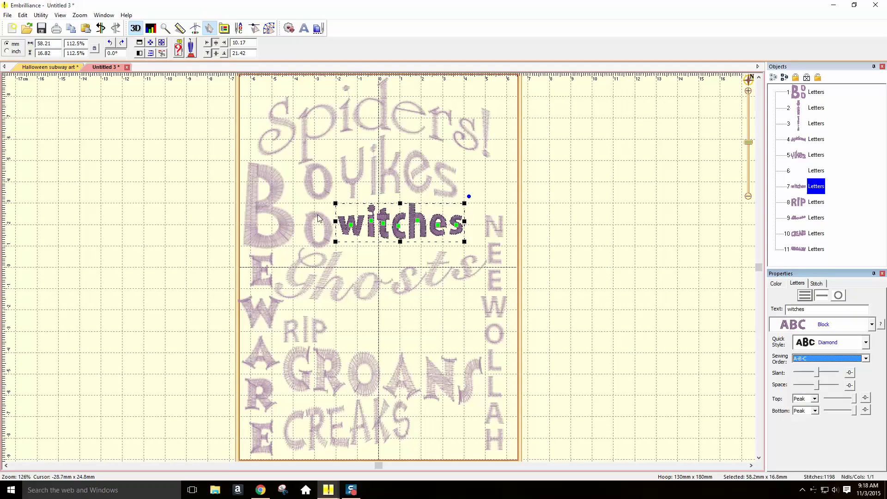
pyautogui.click(290, 225)
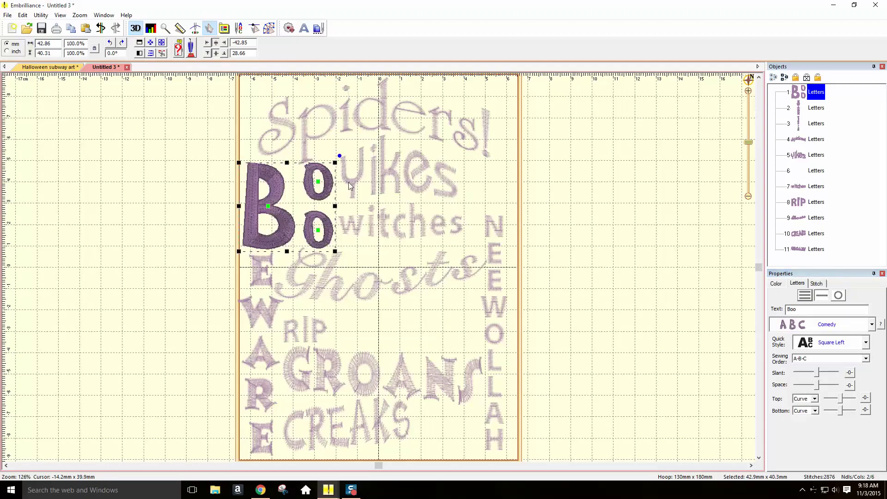
pyautogui.click(817, 108)
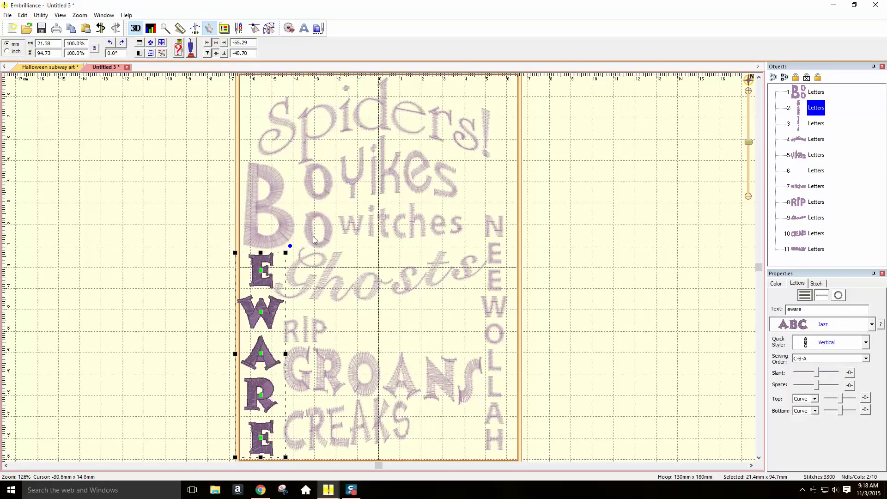
pyautogui.click(328, 240)
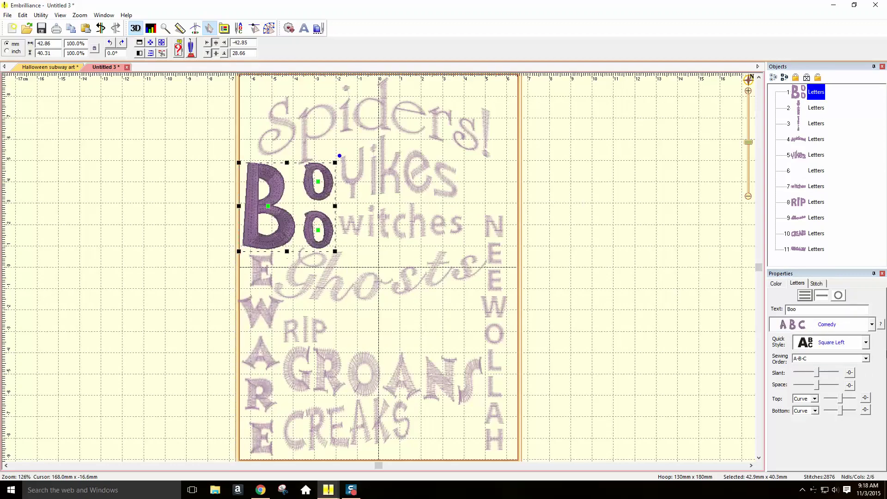
pyautogui.click(863, 346)
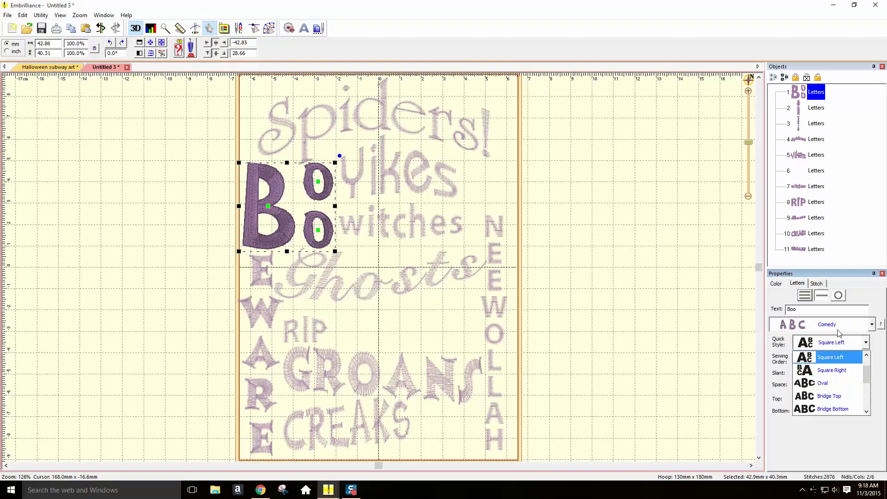
pyautogui.click(877, 305)
pyautogui.click(867, 359)
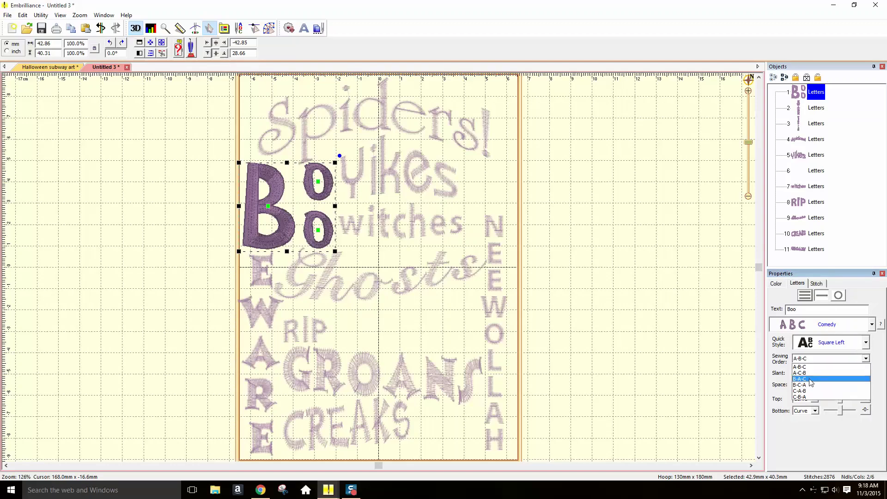
pyautogui.click(807, 396)
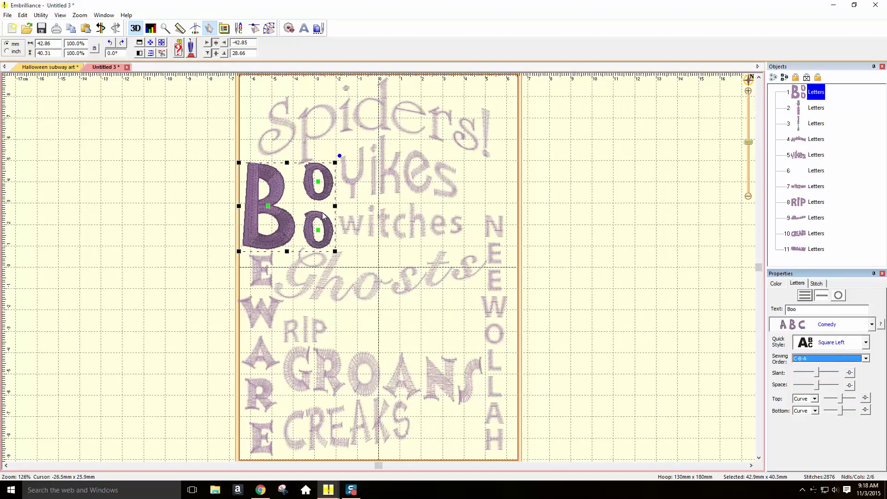
# Run the stitch simulator at higher speed, stepping forward to watch Boo and eware sew
pyautogui.click(195, 28)
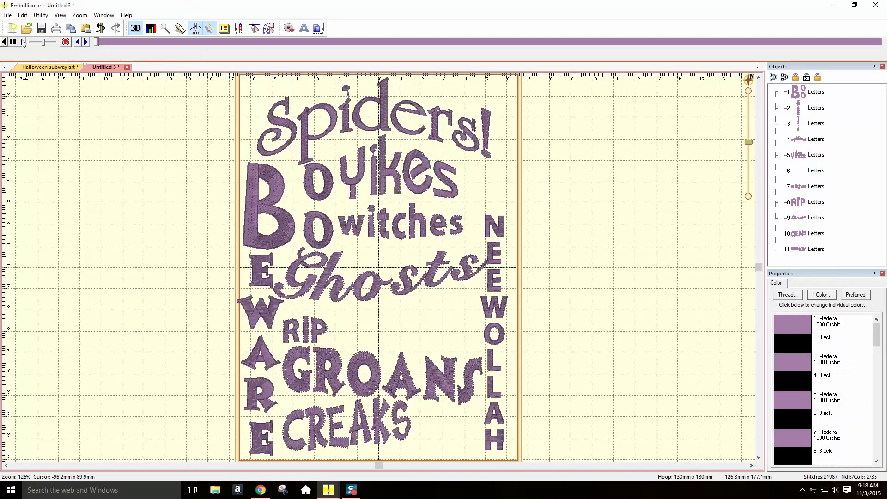
pyautogui.click(22, 42)
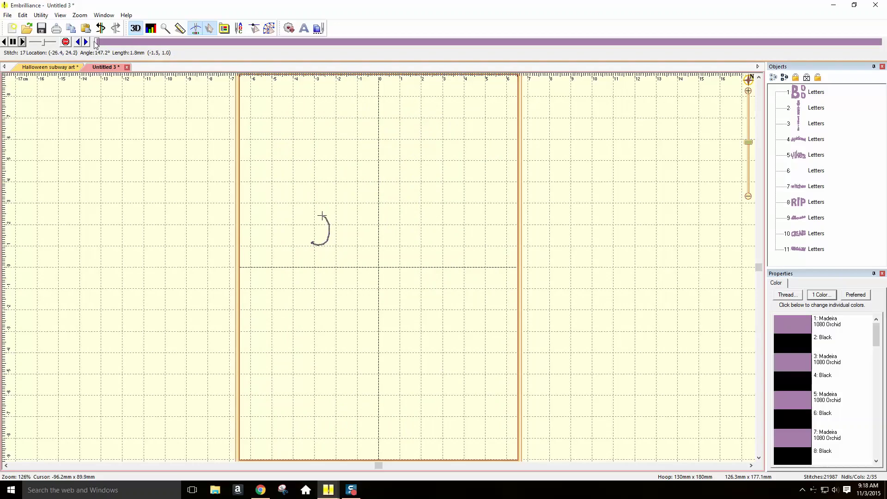
pyautogui.click(86, 42)
pyautogui.click(87, 42)
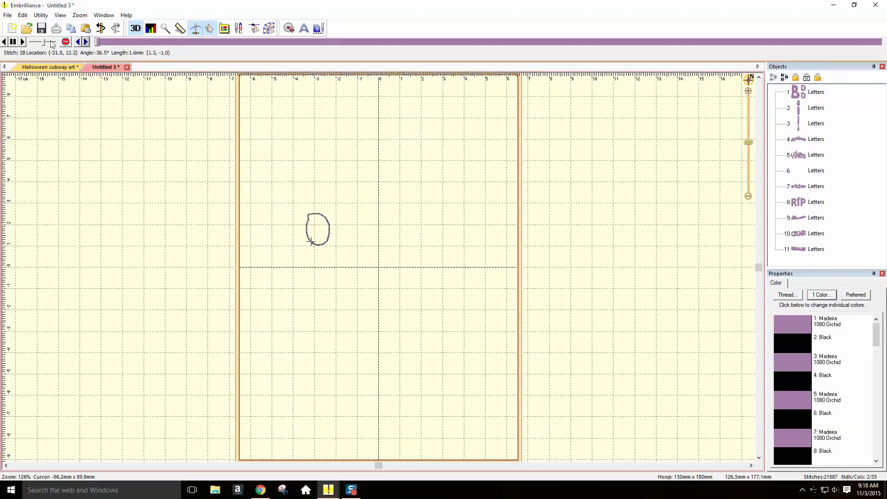
pyautogui.click(45, 43)
pyautogui.click(23, 42)
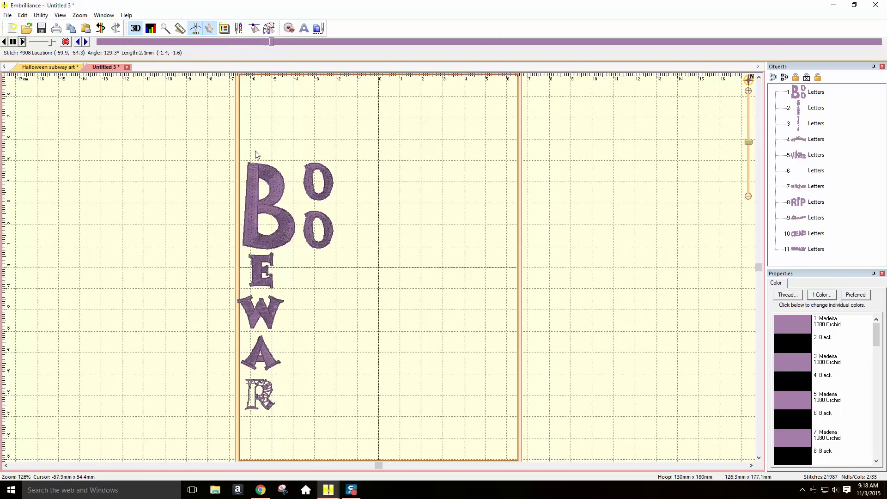
pyautogui.click(816, 139)
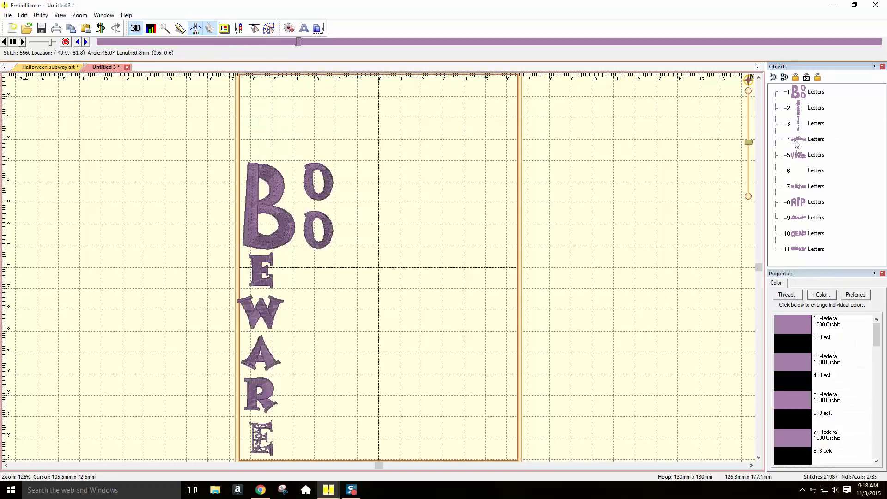
# Reorder Spiders! from fourth to second in the Objects list and verify it follows Boo
pyautogui.moveTo(816, 139); pyautogui.dragTo(816, 99)
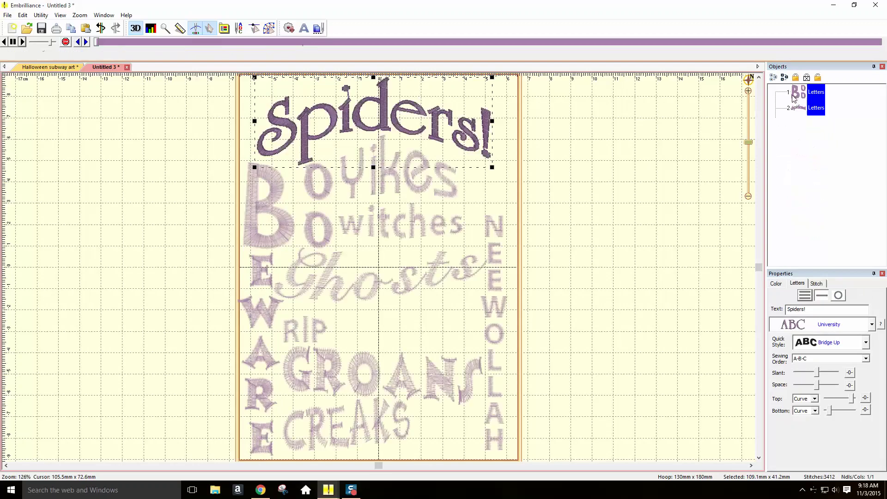
pyautogui.click(253, 177)
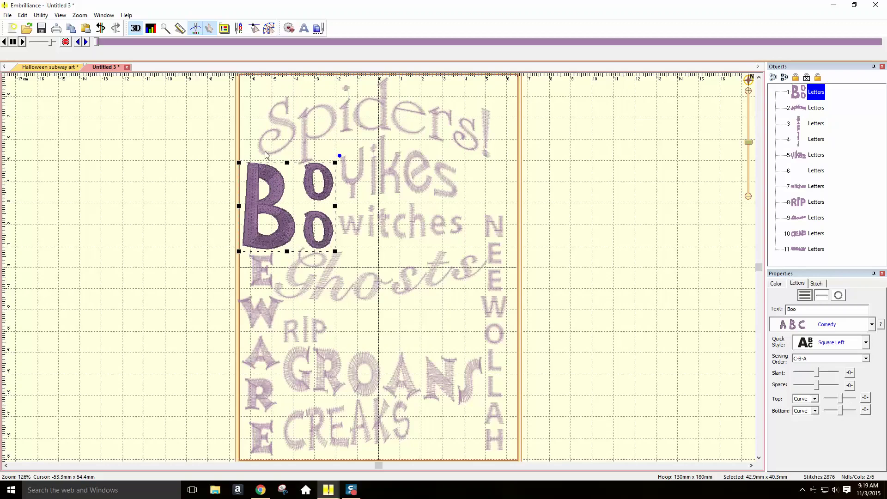
pyautogui.click(258, 156)
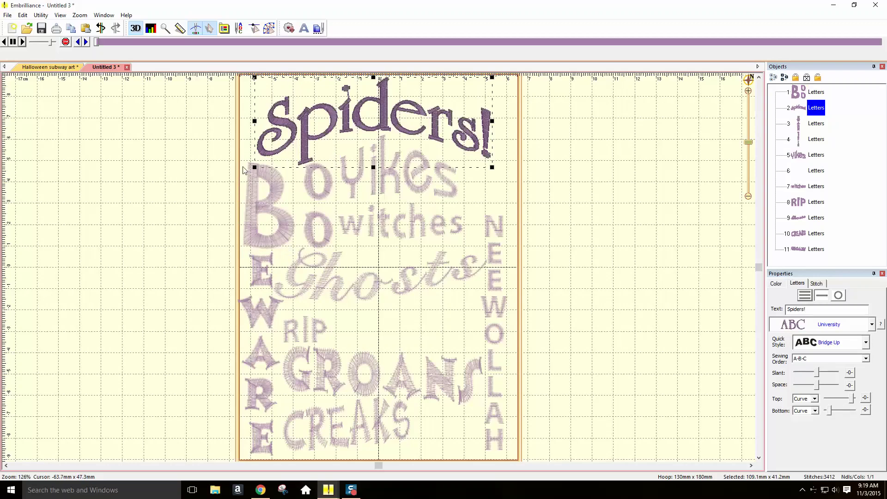